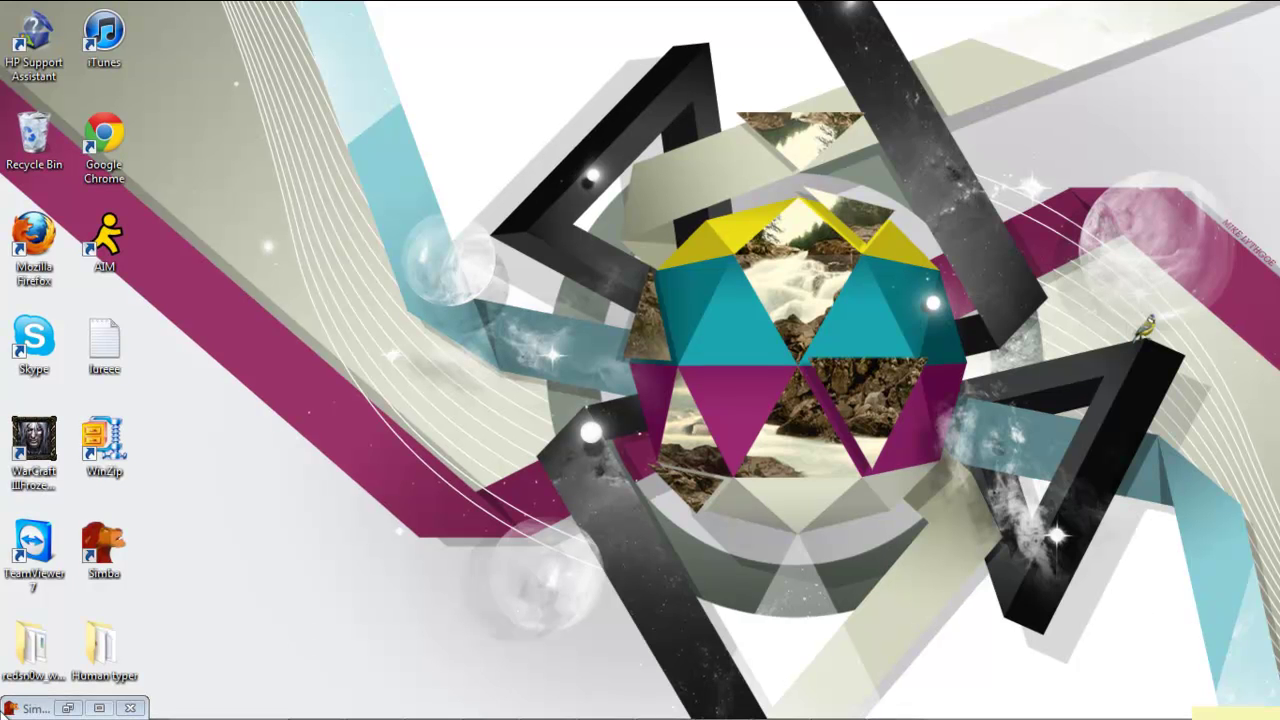
Step: Exit the running mIRC and confirm the quit with Yes
{"action": "left_click_drag", "start_coordinate": [332, 71], "coordinate": [1076, 646]}
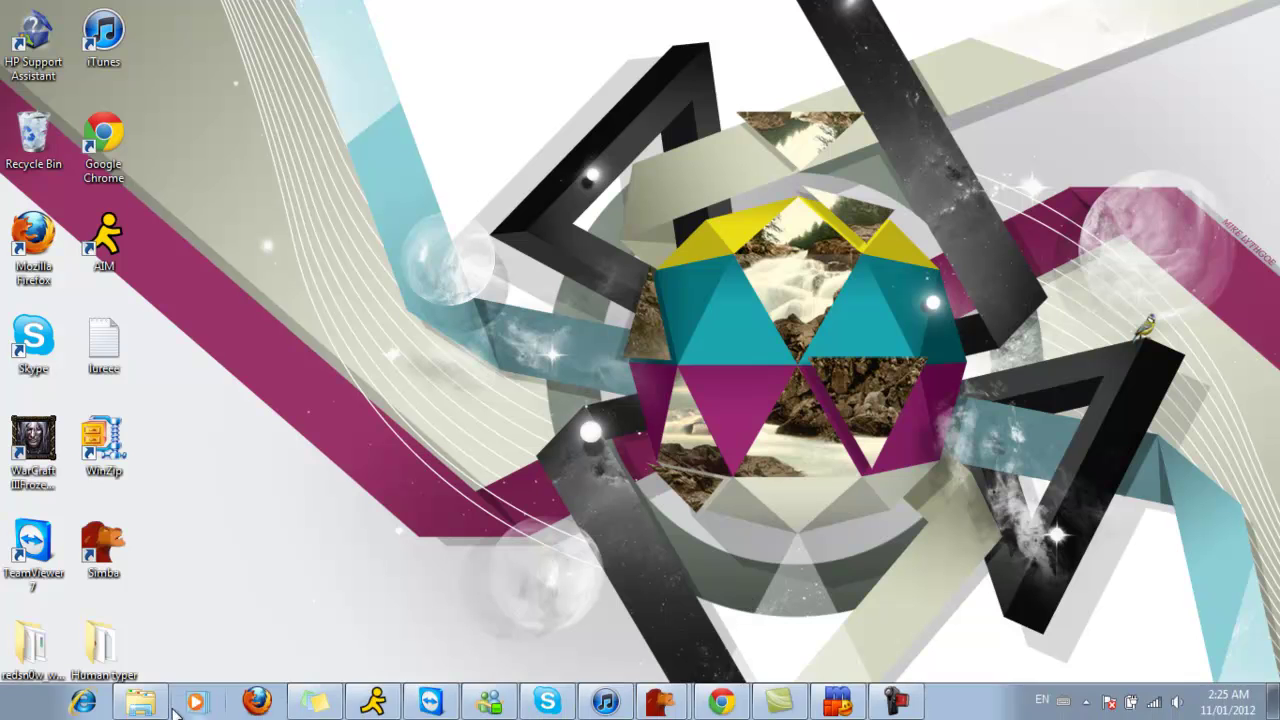
{"action": "left_click", "coordinate": [839, 702]}
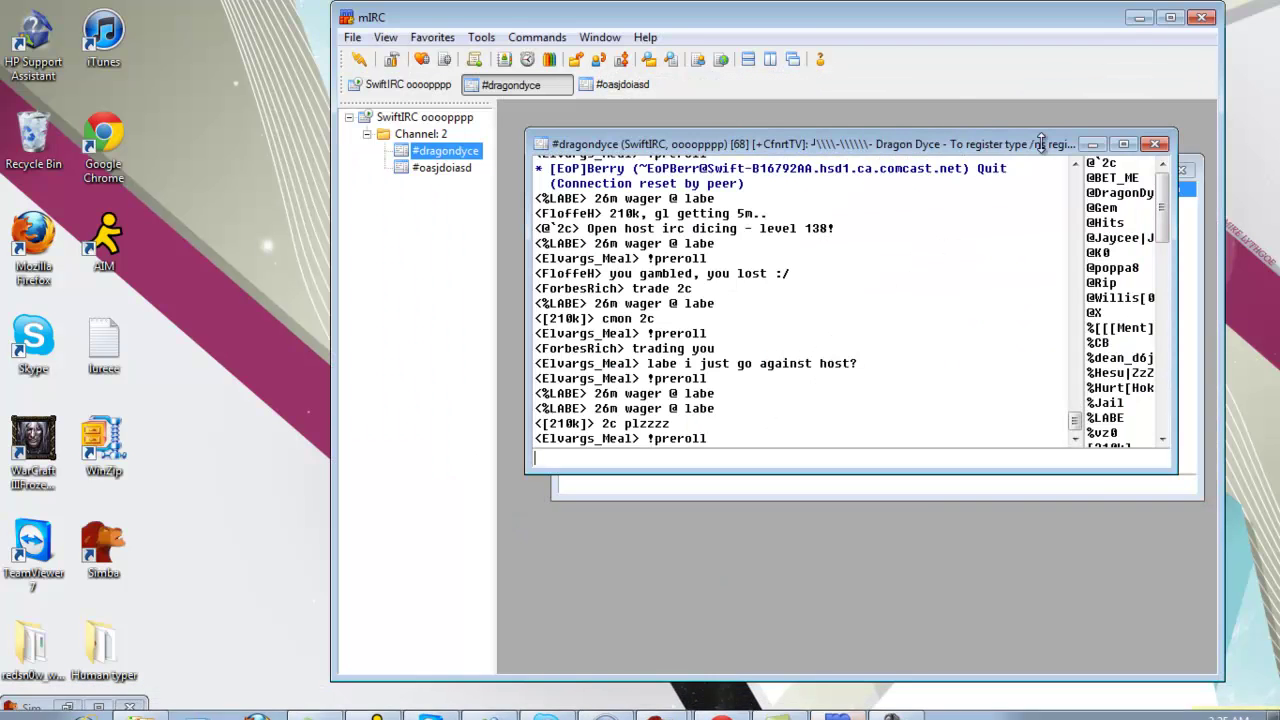
{"action": "left_click", "coordinate": [1202, 17]}
{"action": "left_click", "coordinate": [738, 384]}
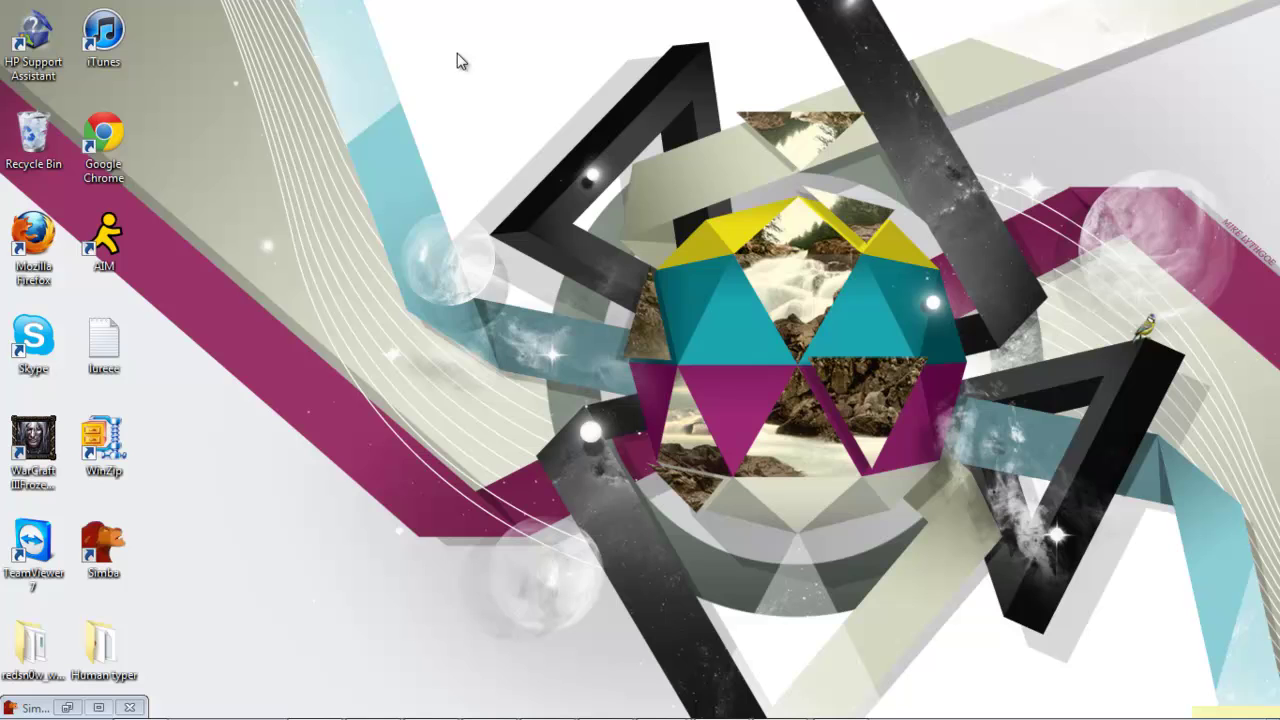
Step: Relaunch mIRC by searching 'mirc' in the Start menu
{"action": "left_click_drag", "start_coordinate": [408, 48], "coordinate": [1266, 577]}
{"action": "left_click", "coordinate": [20, 705]}
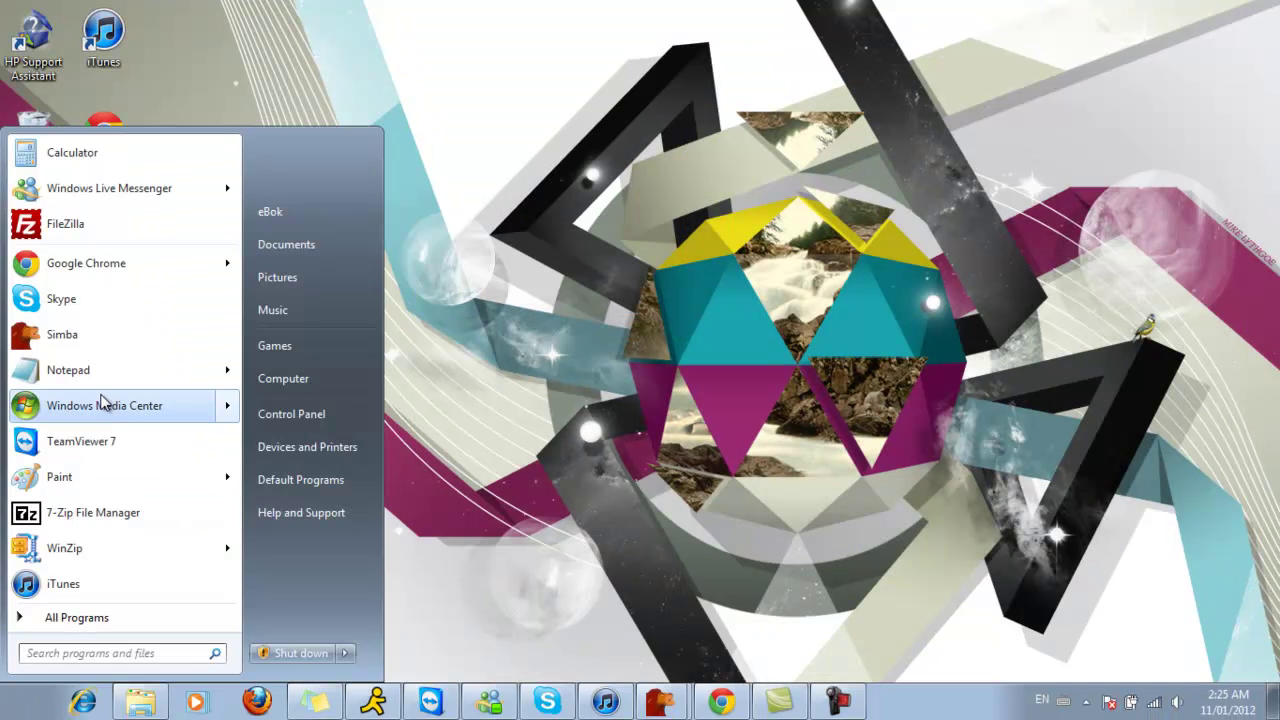
{"action": "left_click", "coordinate": [149, 622]}
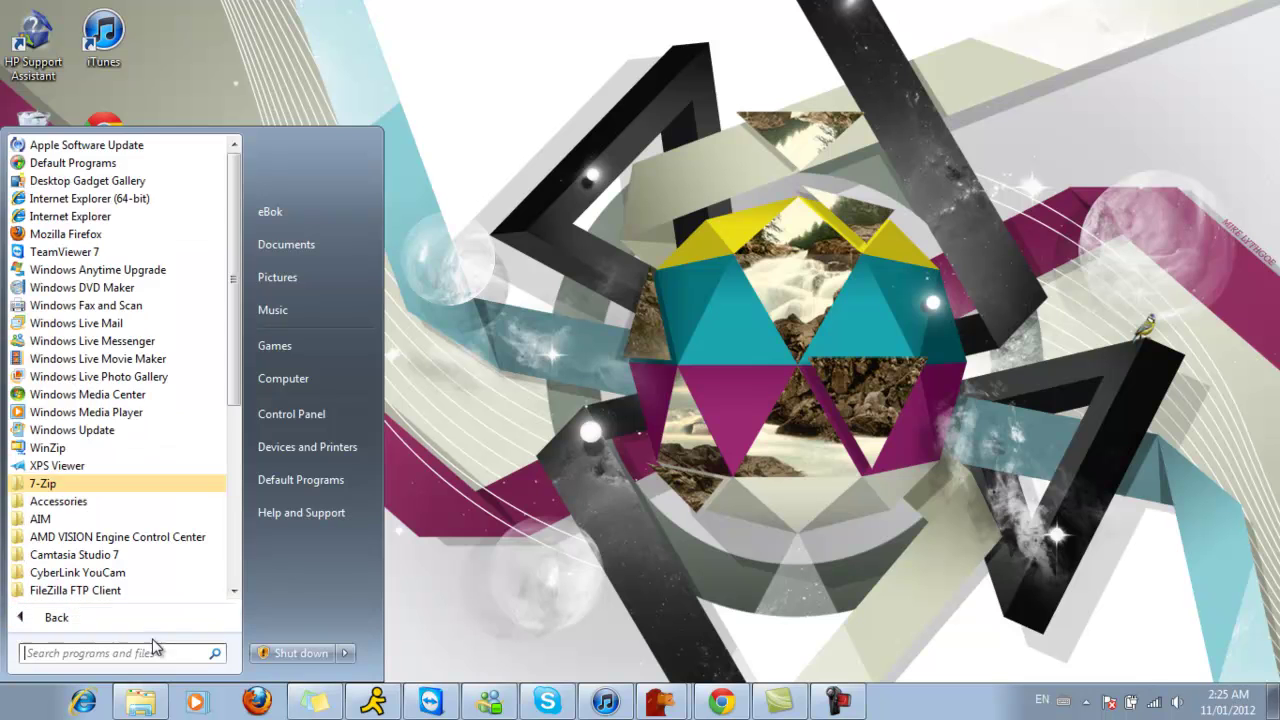
{"action": "left_click", "coordinate": [152, 652]}
{"action": "type", "text": "mirc"}
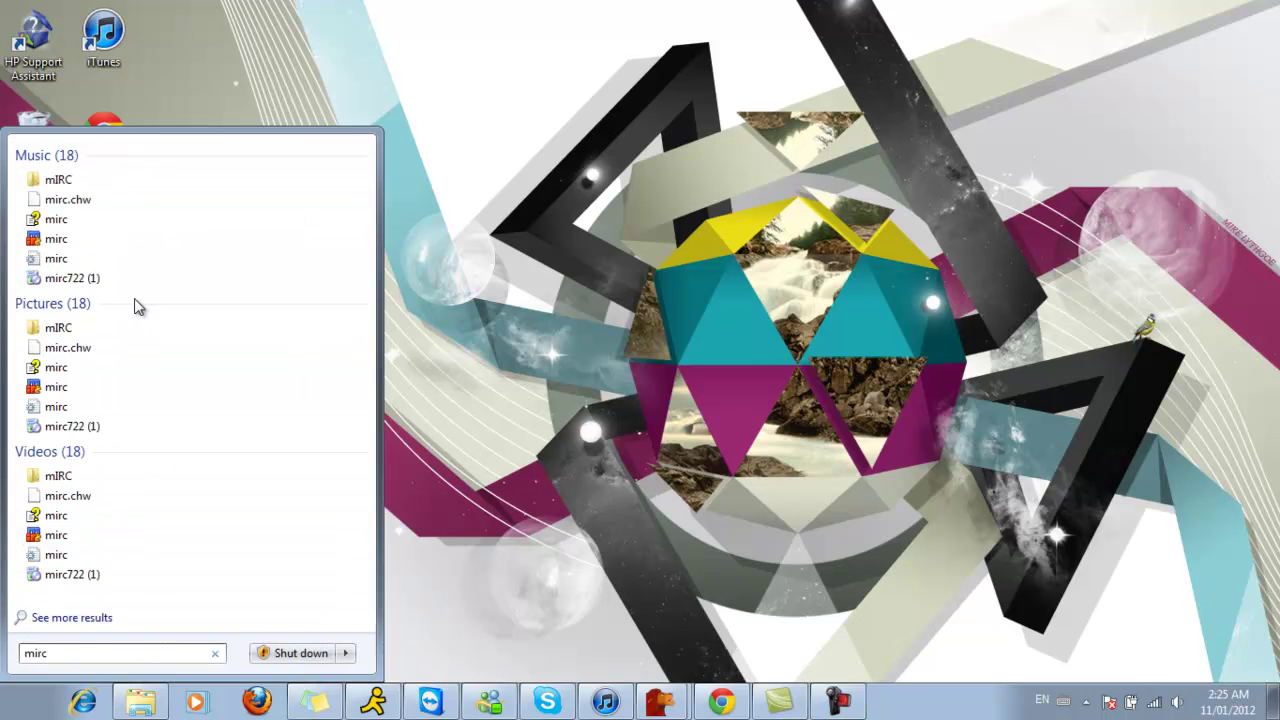
{"action": "left_click", "coordinate": [106, 240]}
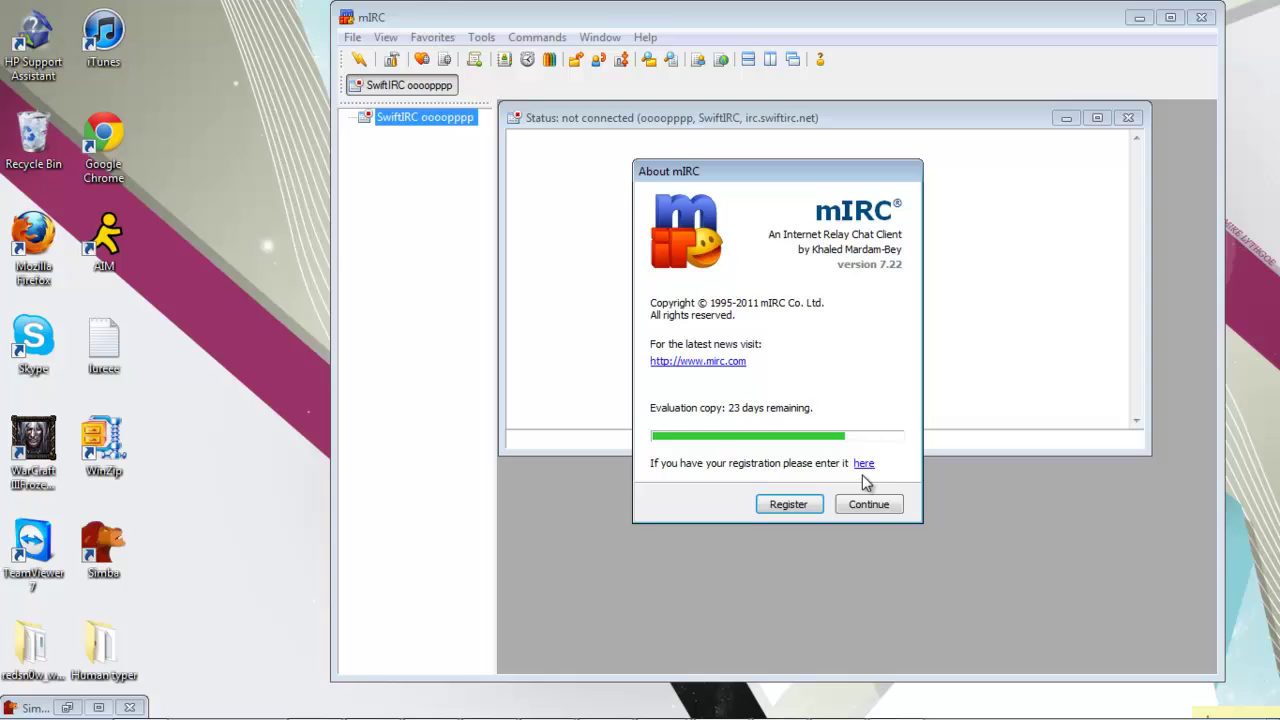
Step: Dismiss the startup dialogs and connect to the SwiftIRC server, declining settings reloads
{"action": "left_click", "coordinate": [868, 503]}
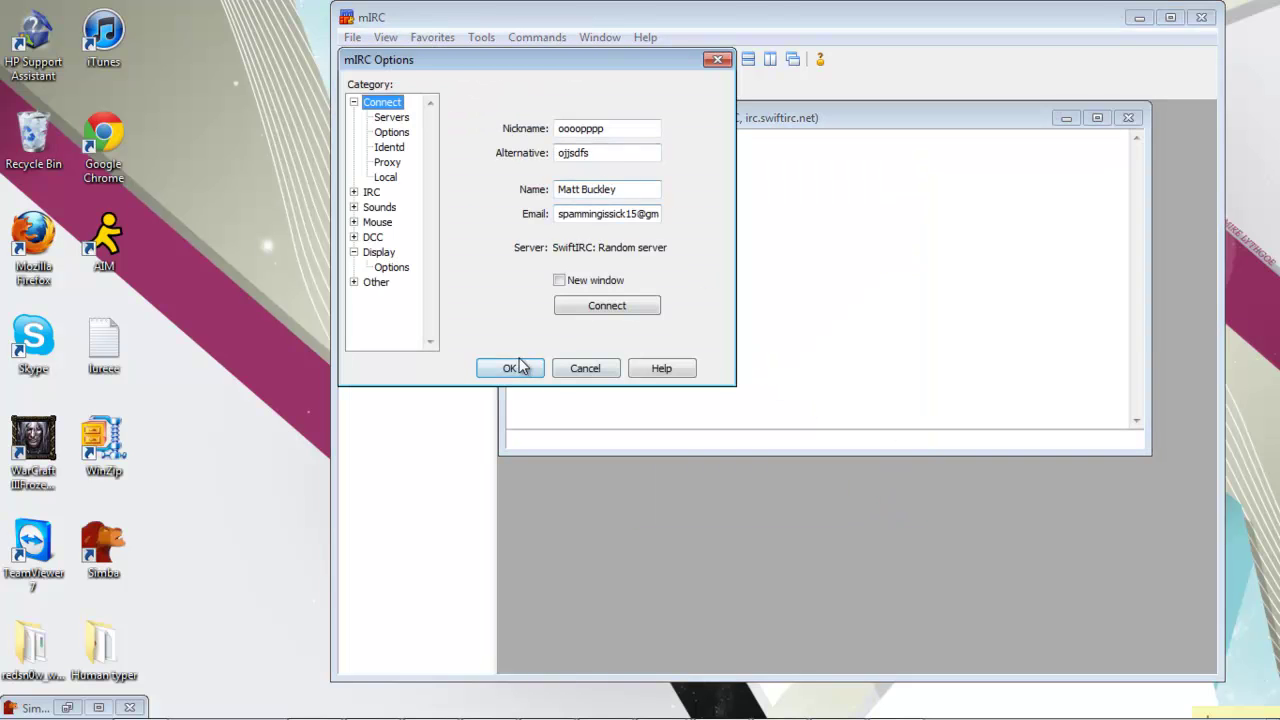
{"action": "left_click", "coordinate": [516, 367]}
{"action": "left_click", "coordinate": [819, 390]}
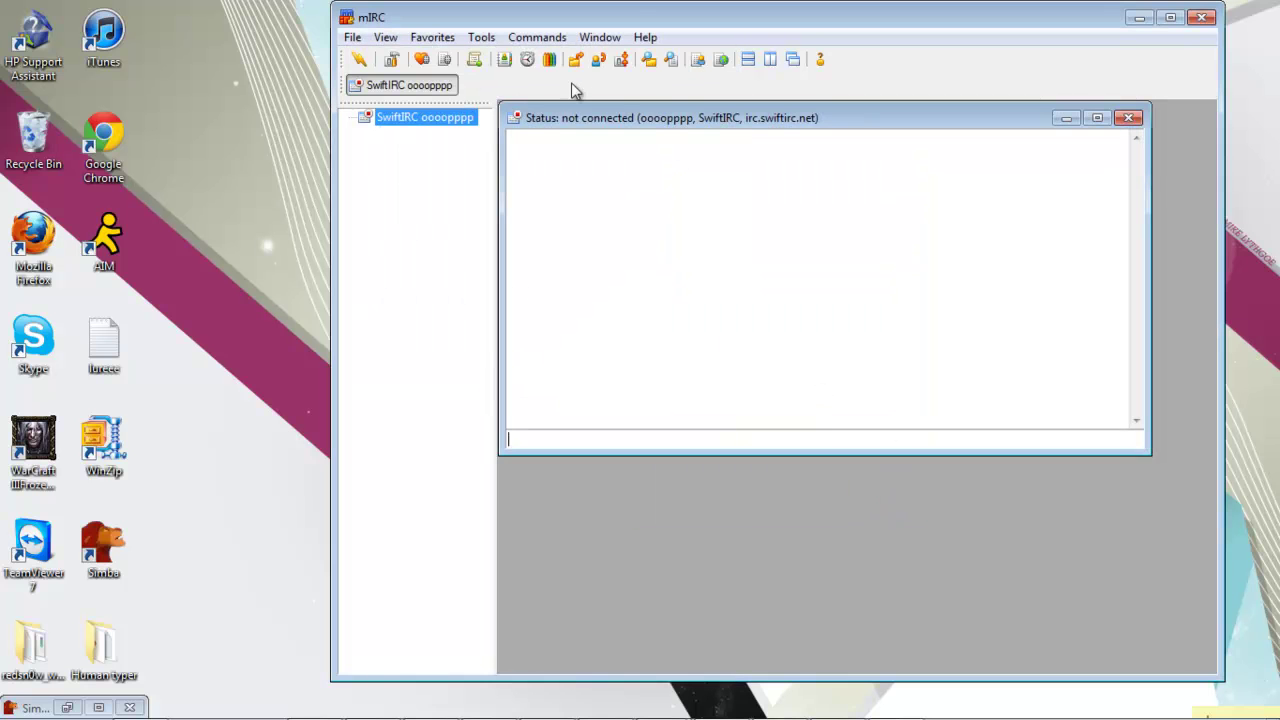
{"action": "left_click", "coordinate": [352, 37]}
{"action": "left_click", "coordinate": [390, 107]}
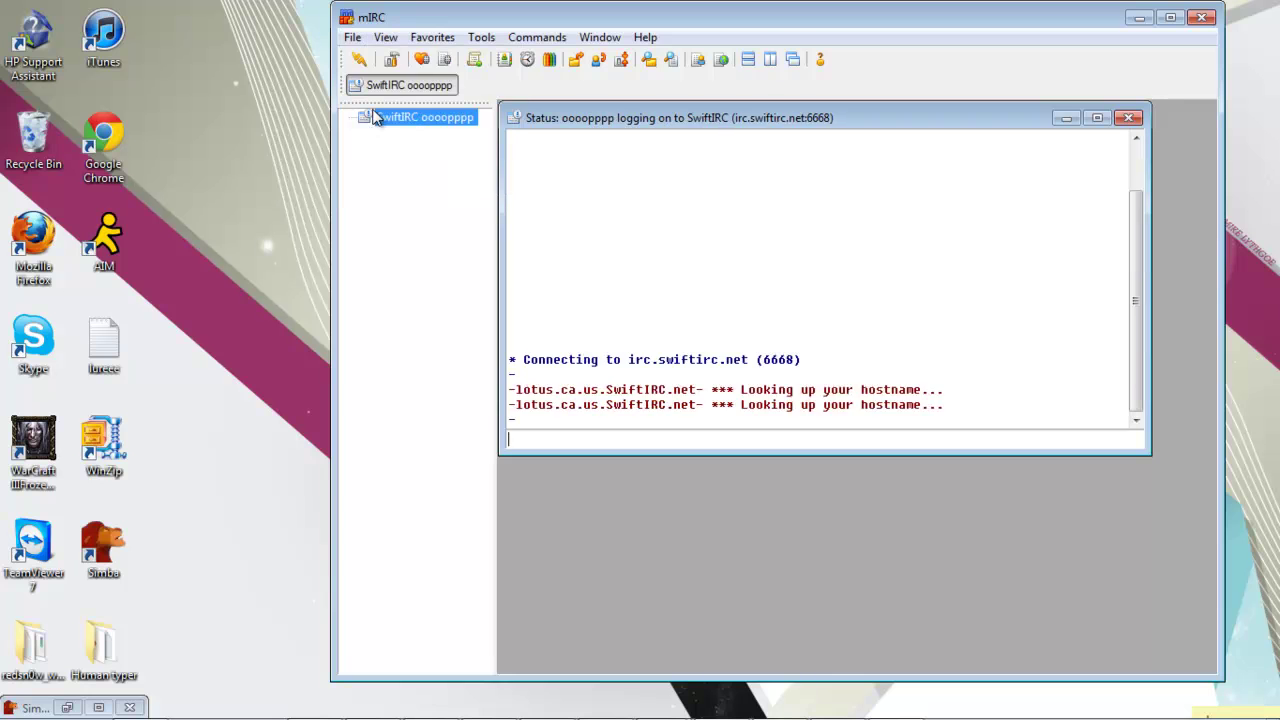
{"action": "left_click", "coordinate": [817, 386]}
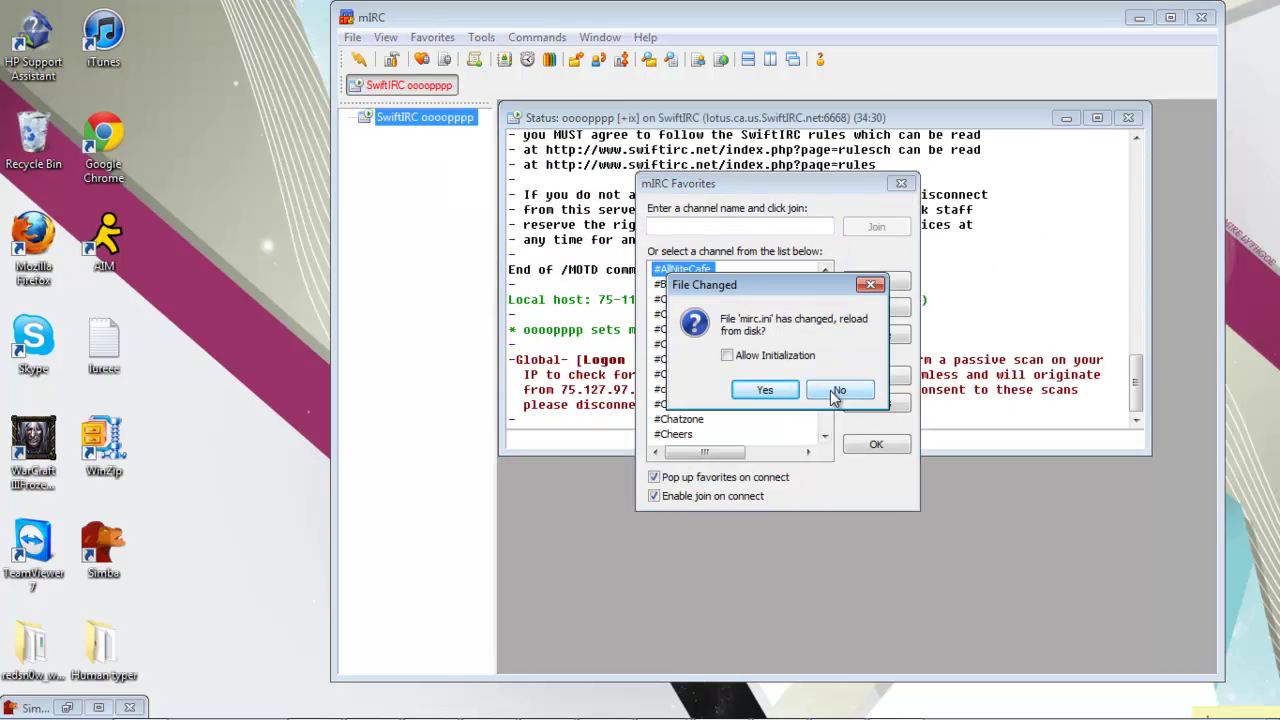
{"action": "left_click", "coordinate": [855, 390]}
Step: Begin entering the channel name #ooo in the Favorites join box
{"action": "left_click", "coordinate": [732, 229]}
{"action": "type", "text": "%"}
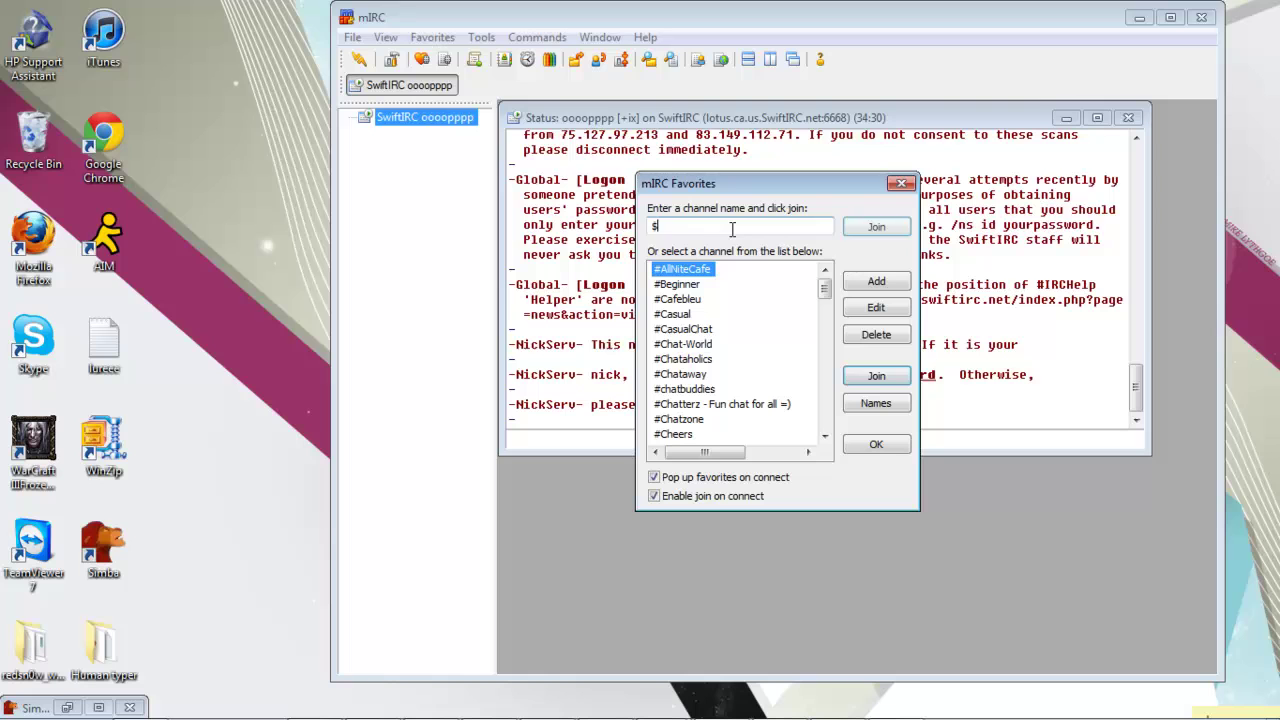
{"action": "type", "text": "ooo"}
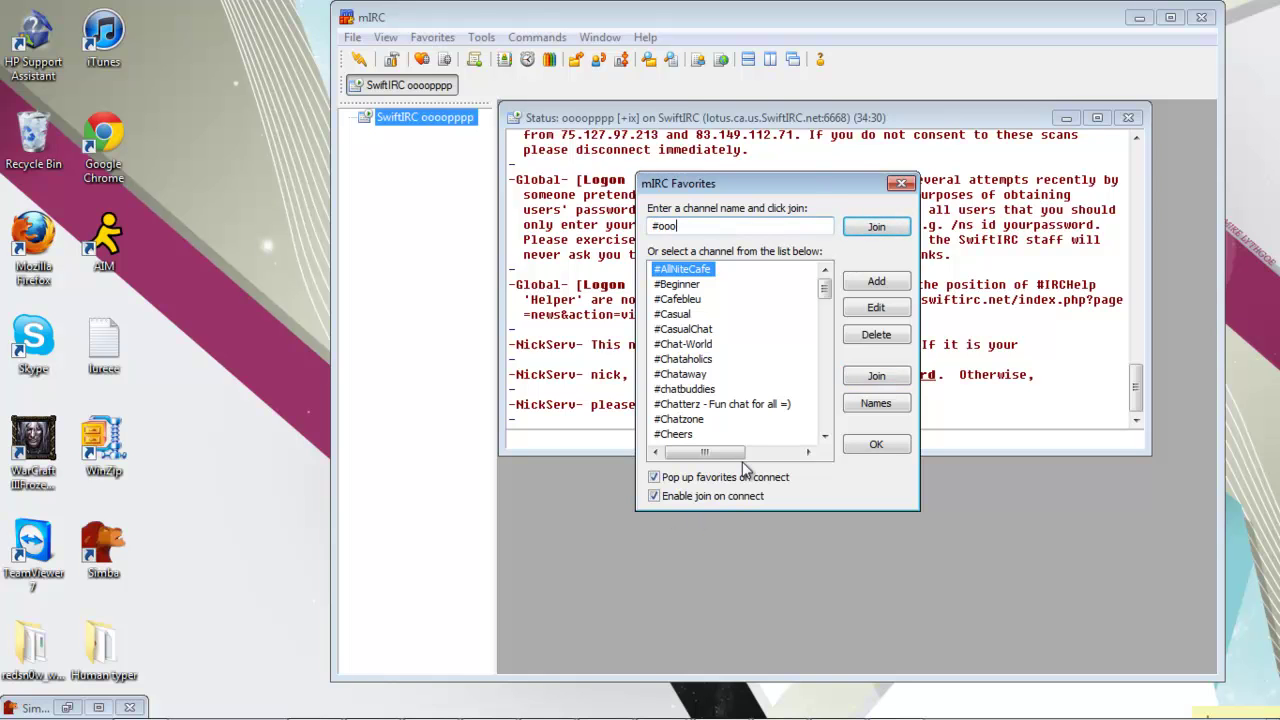
{"action": "left_click_drag", "start_coordinate": [825, 290], "coordinate": [826, 424]}
{"action": "mouse_move", "coordinate": [490, 716]}
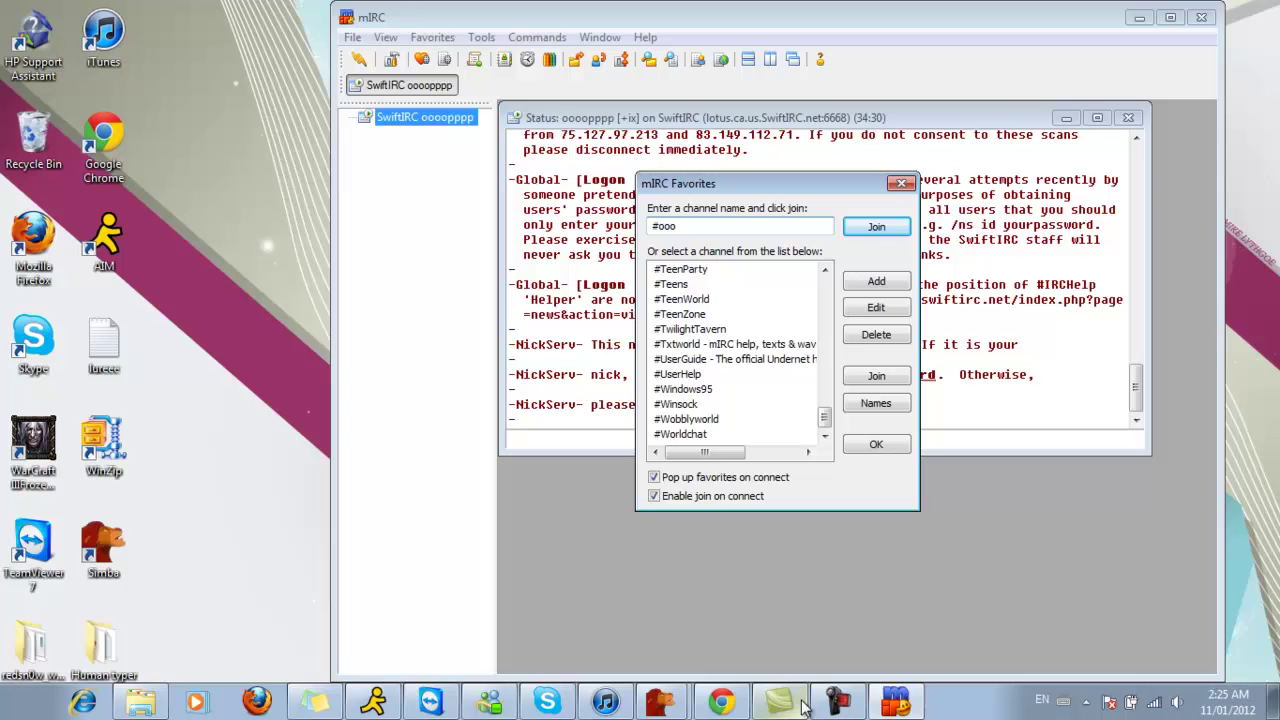
Step: Finish the name as #ooosodoad and join that channel
{"action": "left_click", "coordinate": [729, 226]}
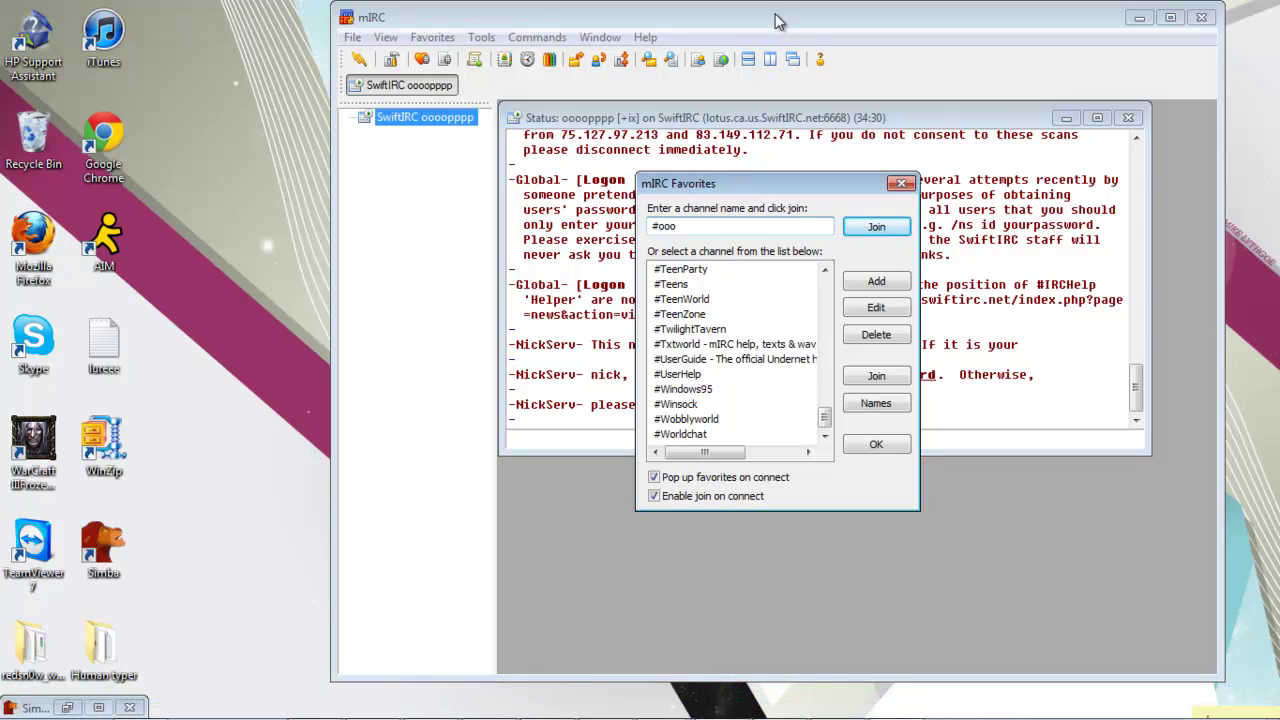
{"action": "type", "text": "sodoad"}
{"action": "key", "text": "Return"}
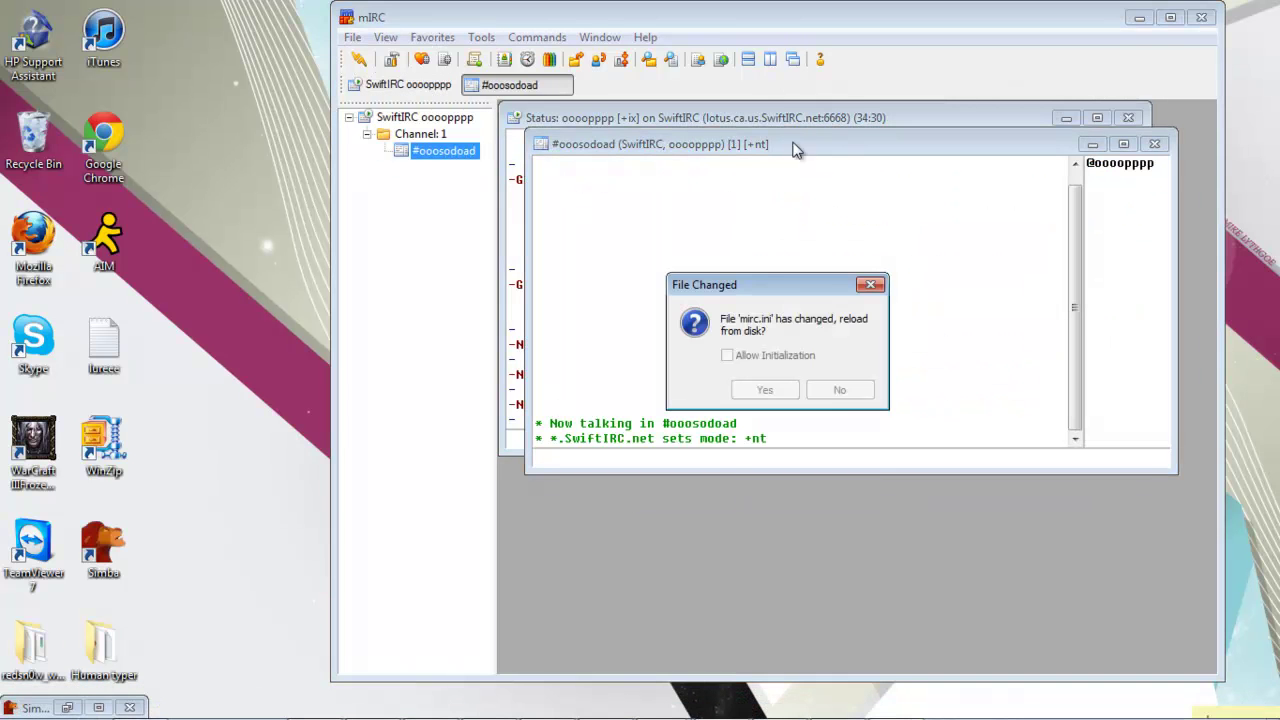
{"action": "left_click", "coordinate": [834, 390]}
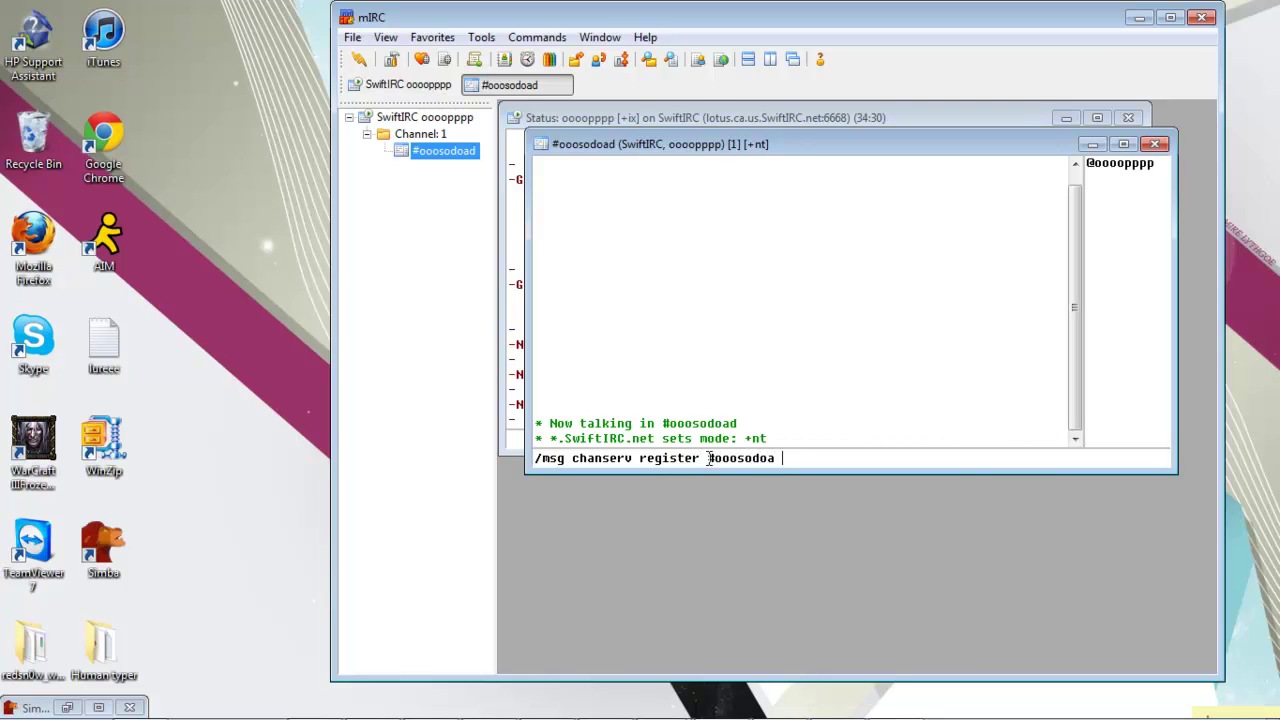
Step: Ask ChanServ to register #ooosodoad with a password and description 'oiasjda'
{"action": "key", "text": "Return"}
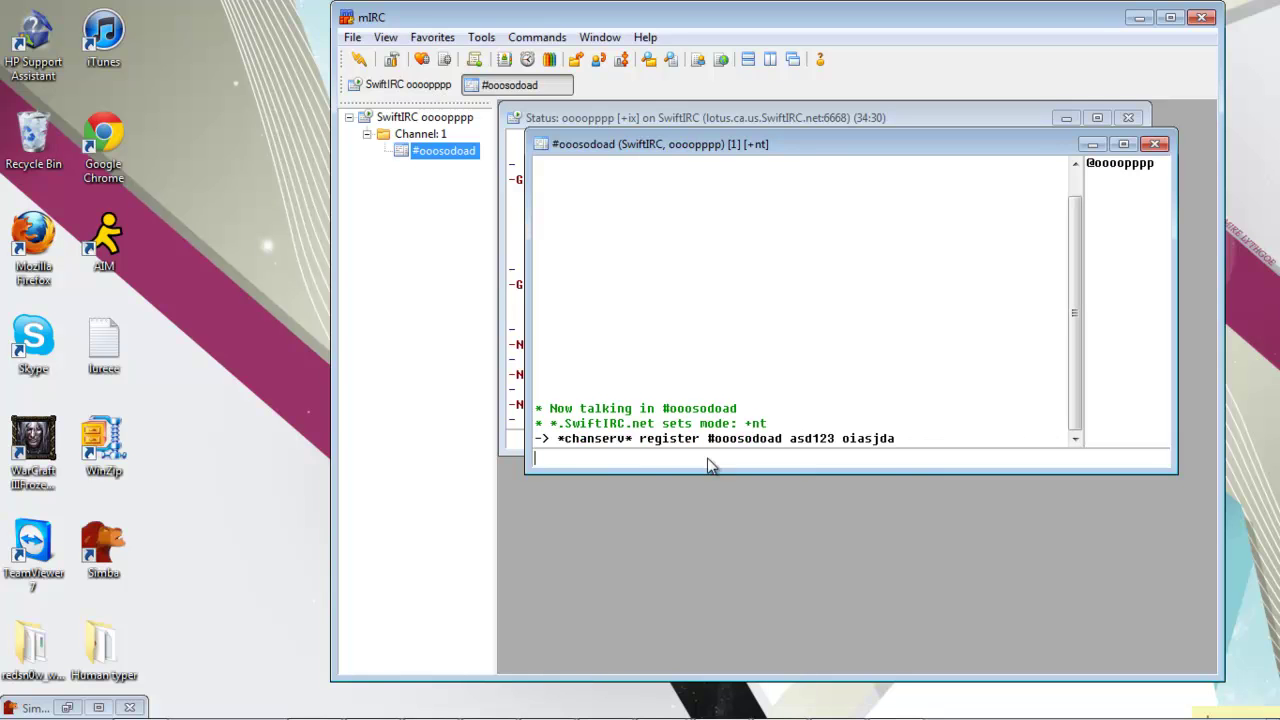
{"action": "left_click", "coordinate": [516, 440]}
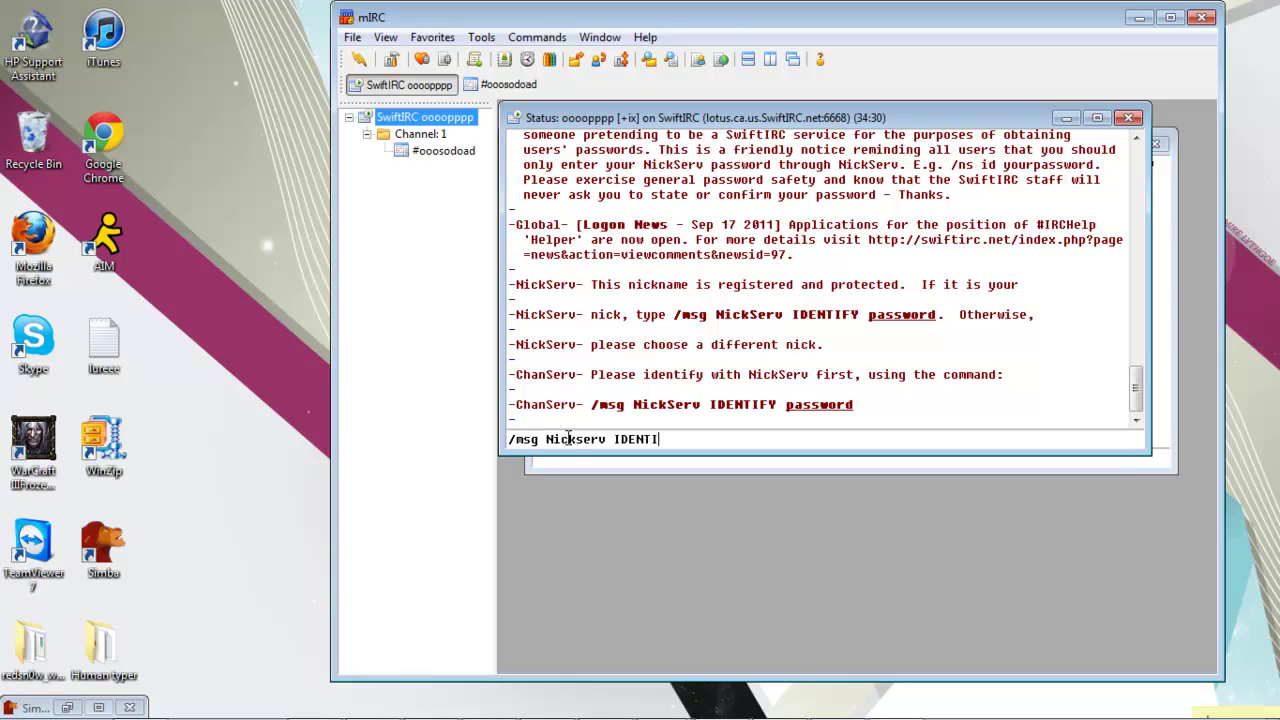
Step: Identify the nickname to NickServ with its password
{"action": "key", "text": "Return"}
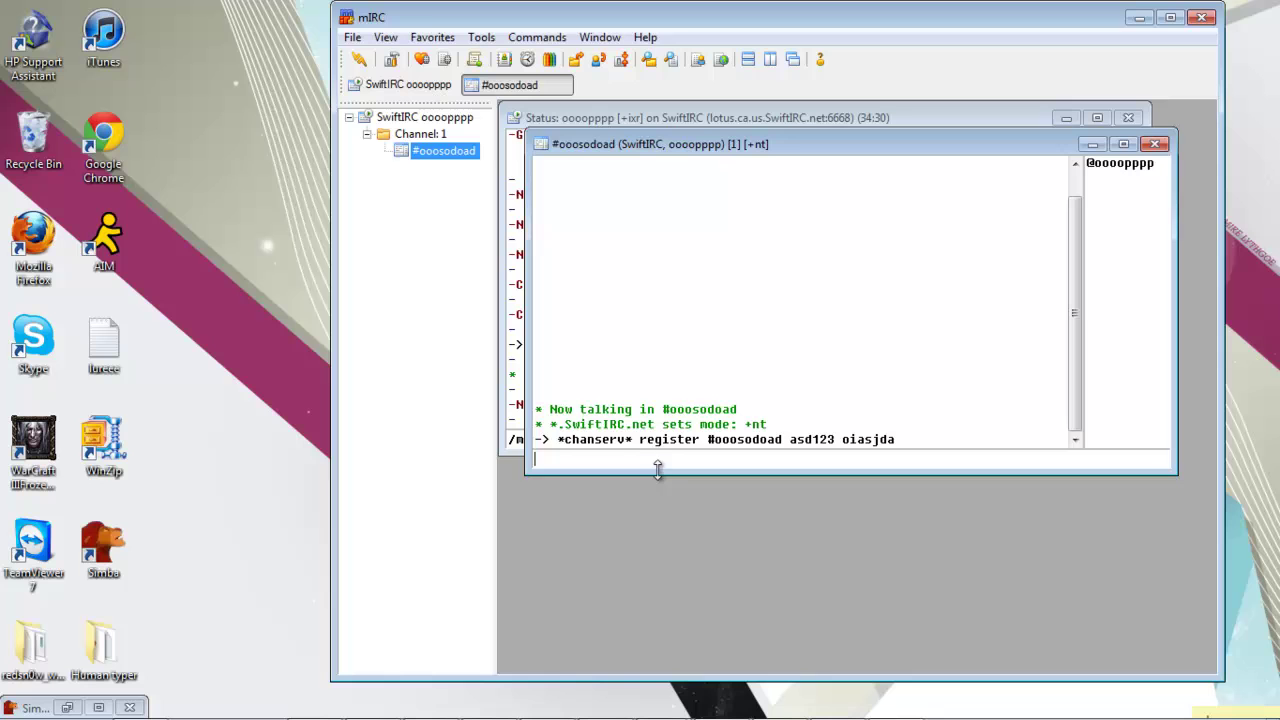
{"action": "left_click_drag", "start_coordinate": [645, 149], "coordinate": [721, 199]}
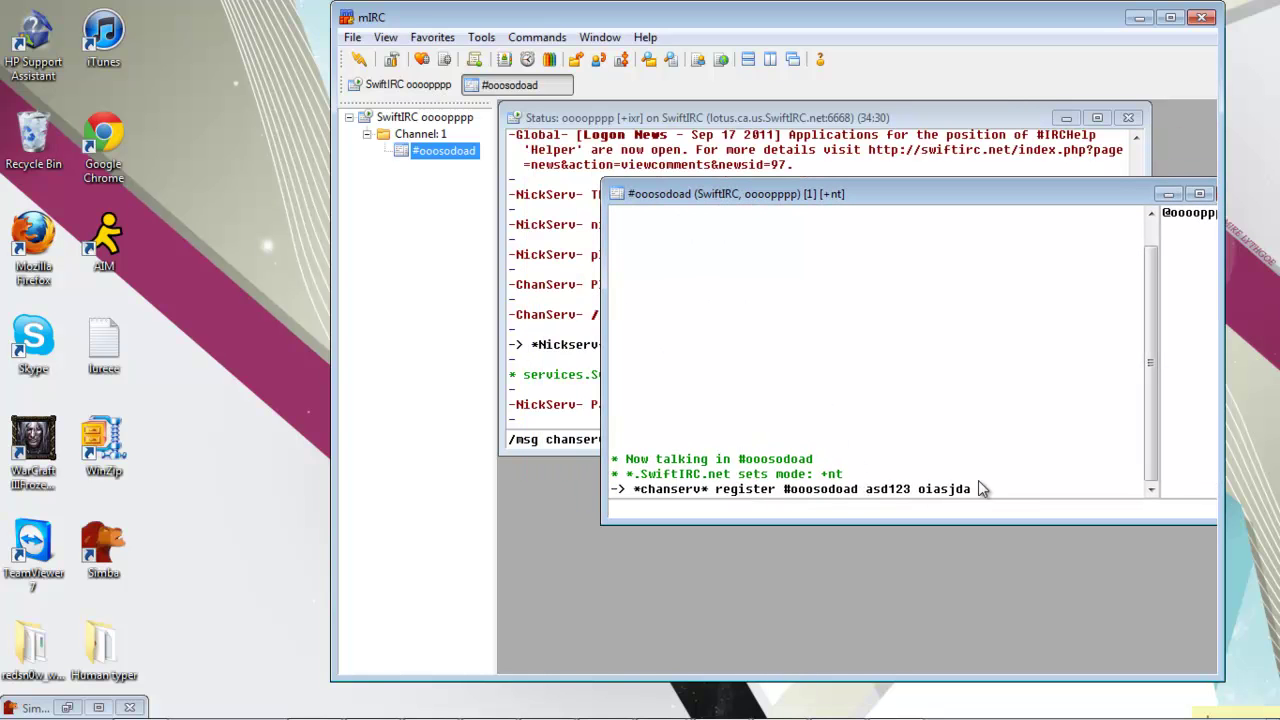
Step: Register #ooosodoad with ChanServ, giving the password and description 'oiasjda'
{"action": "left_click_drag", "start_coordinate": [785, 492], "coordinate": [810, 506]}
{"action": "key", "text": "ctrl+c"}
{"action": "left_click", "coordinate": [575, 428]}
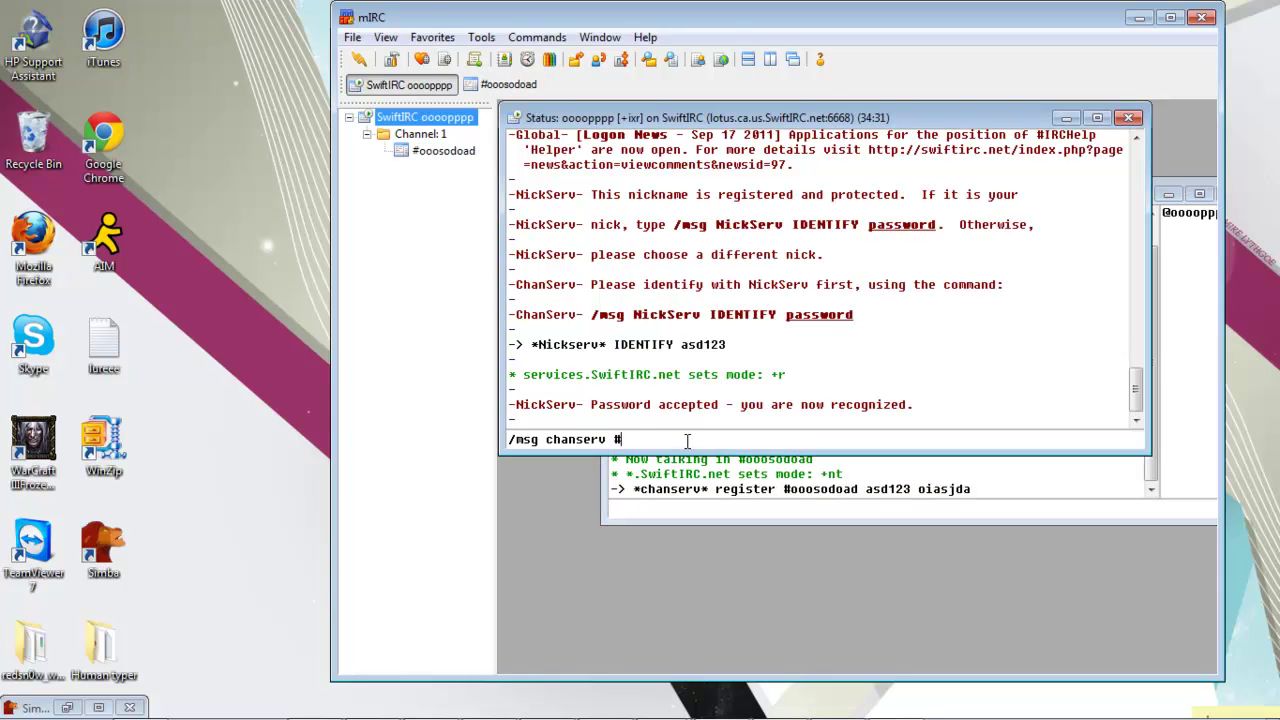
{"action": "key", "text": "BackSpace"}
{"action": "key", "text": "ctrl+v"}
{"action": "key", "text": "Return"}
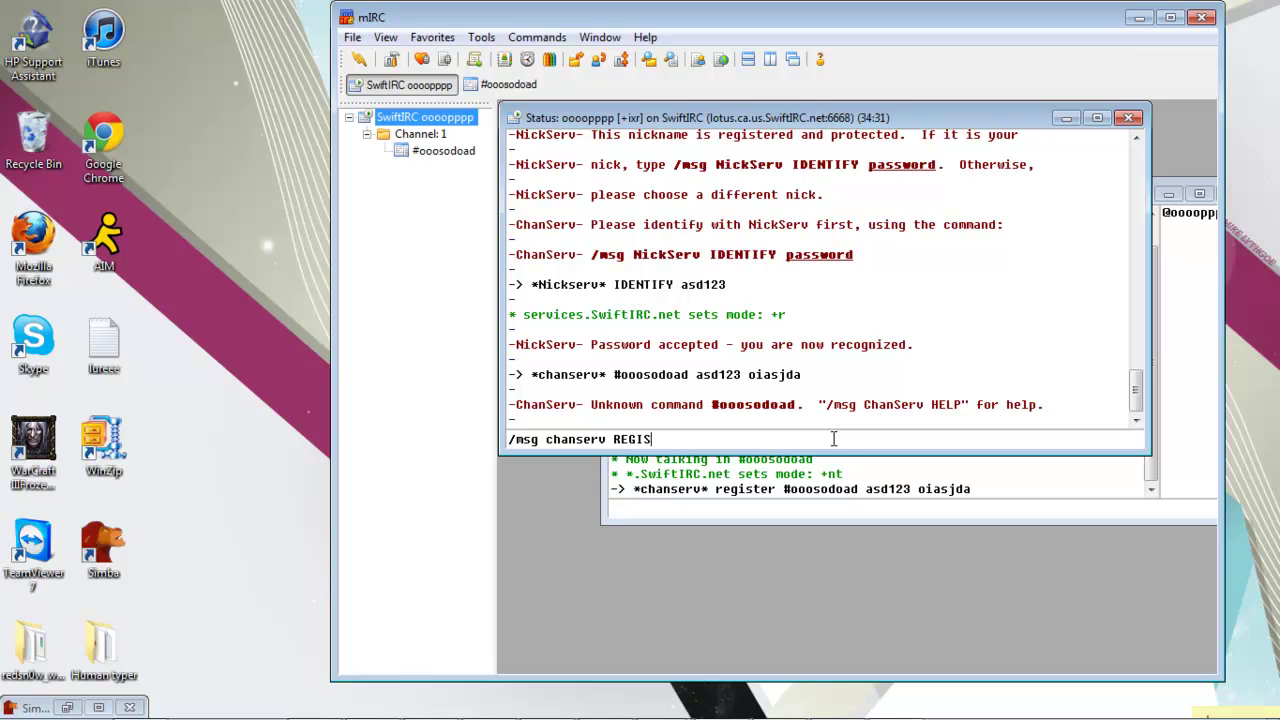
{"action": "key", "text": "Return"}
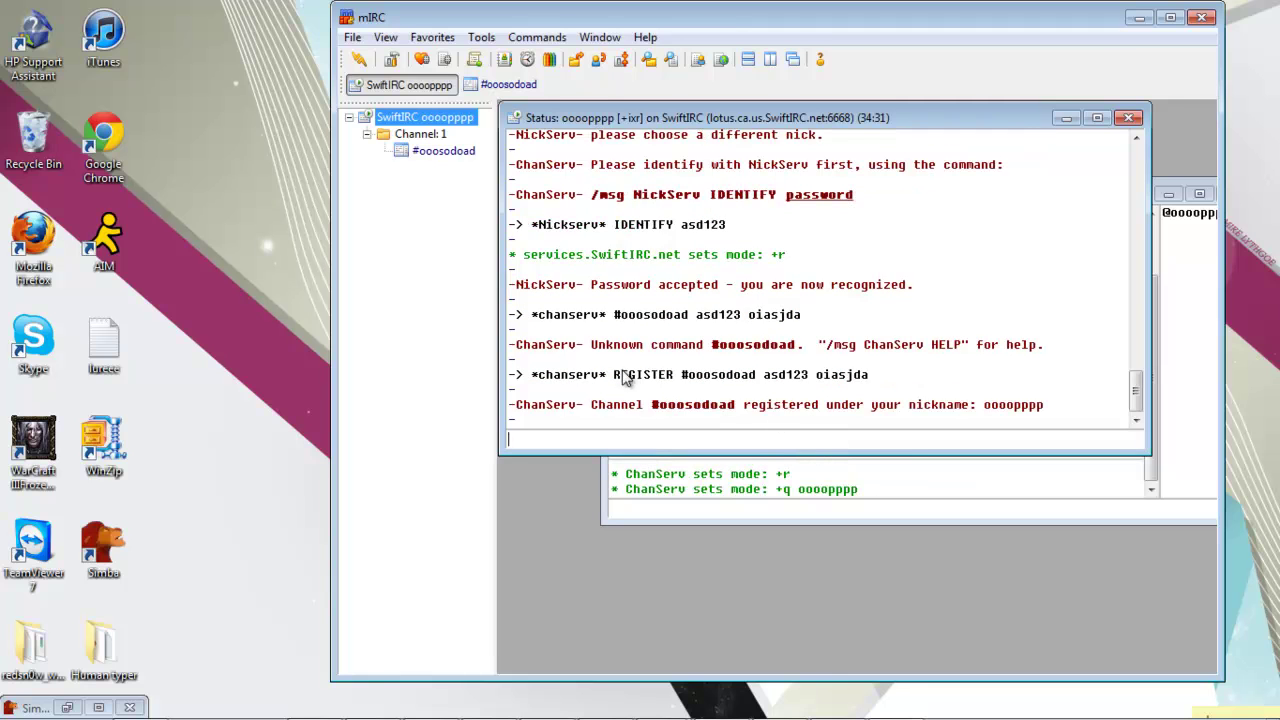
Step: Launch Notepad from the Start menu
{"action": "left_click", "coordinate": [704, 507]}
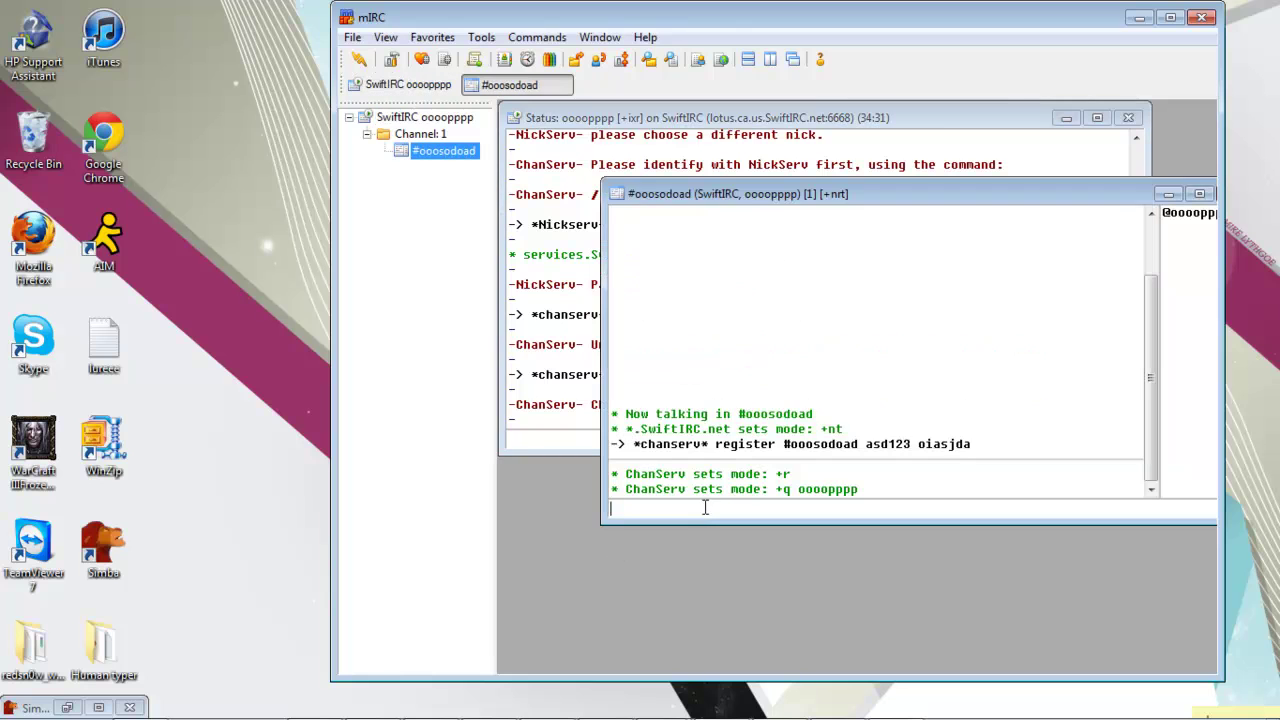
{"action": "left_click", "coordinate": [24, 700]}
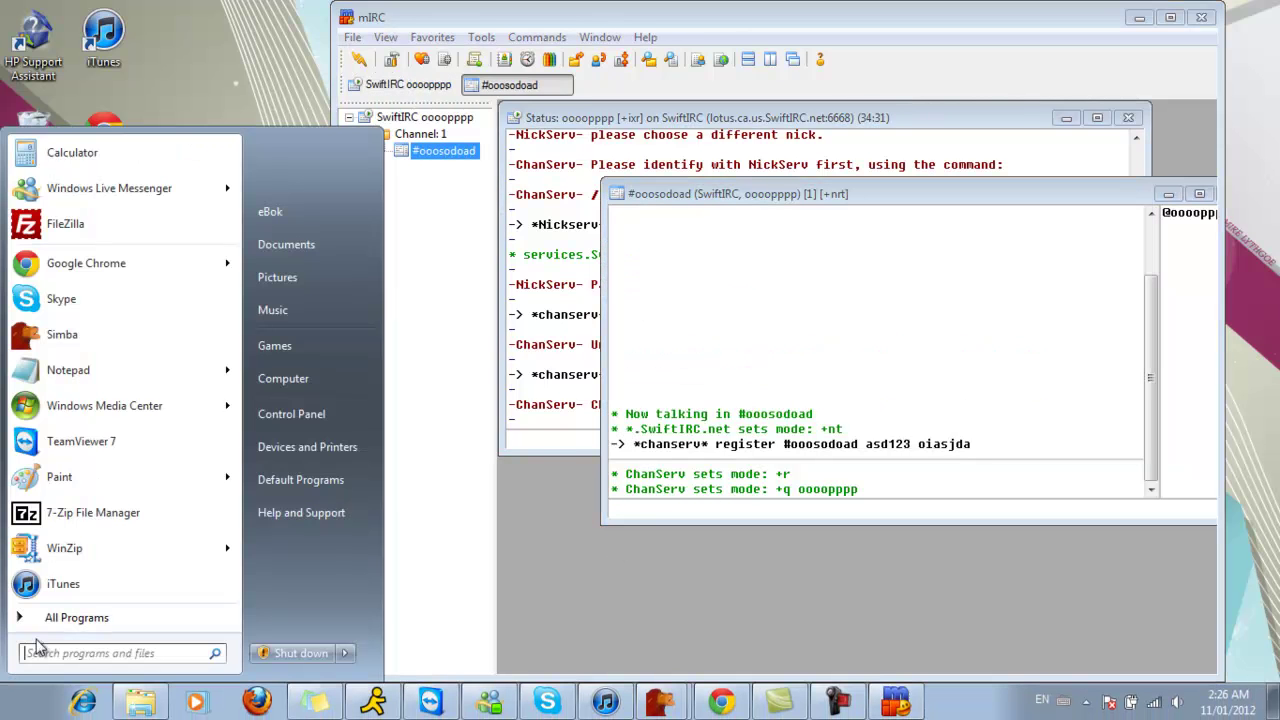
{"action": "left_click", "coordinate": [163, 368]}
Step: Browse to C:\Program Files (x86)\mIRC in the Open dialog, then cancel without opening anything
{"action": "left_click", "coordinate": [115, 150]}
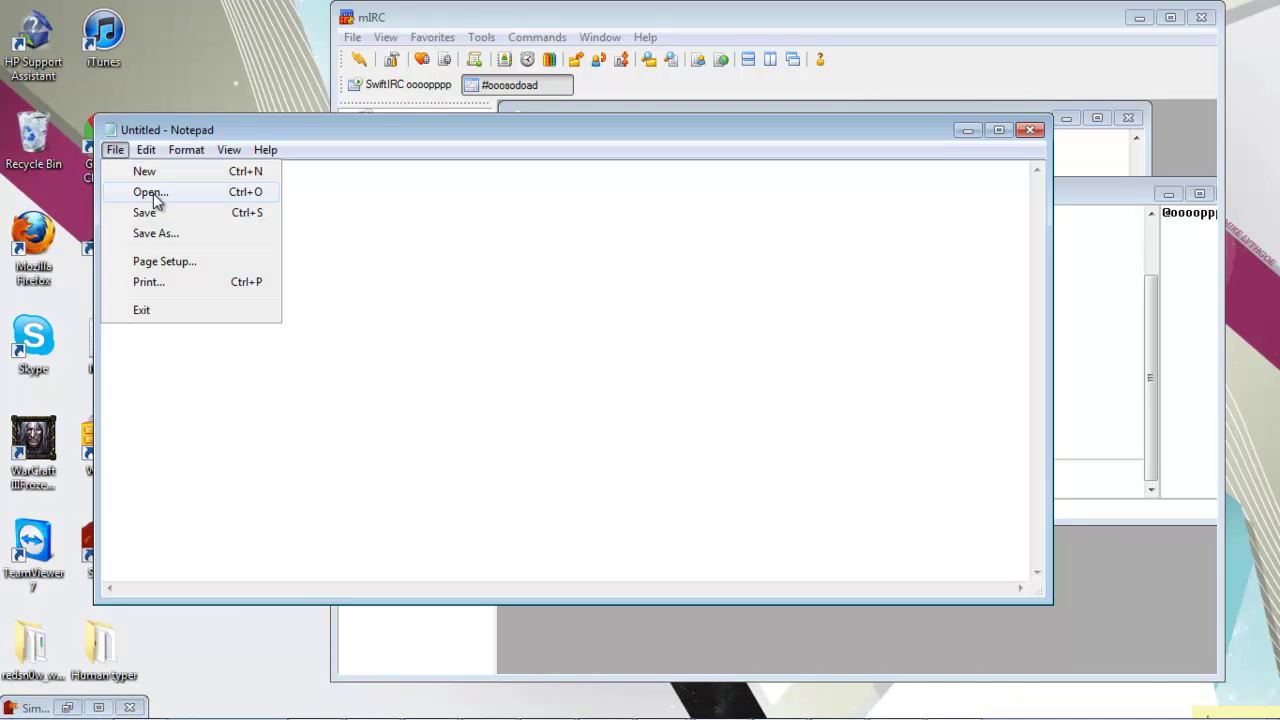
{"action": "left_click", "coordinate": [150, 199]}
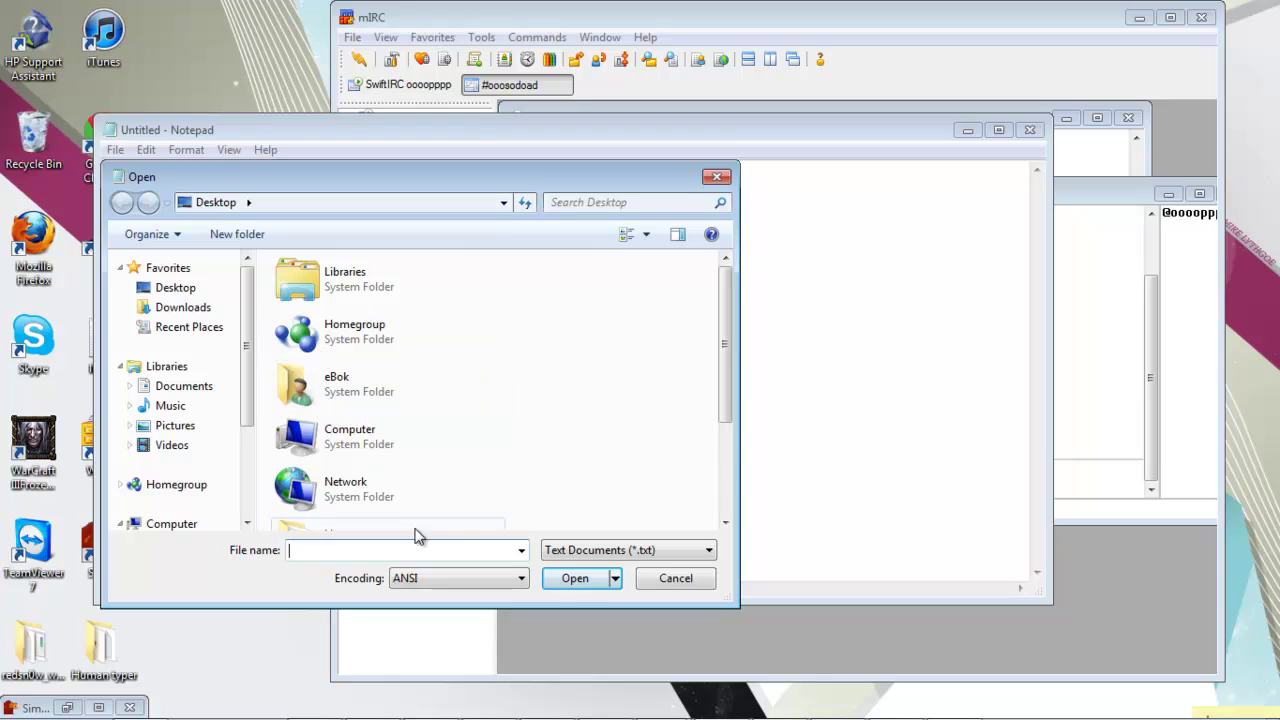
{"action": "left_click", "coordinate": [343, 201]}
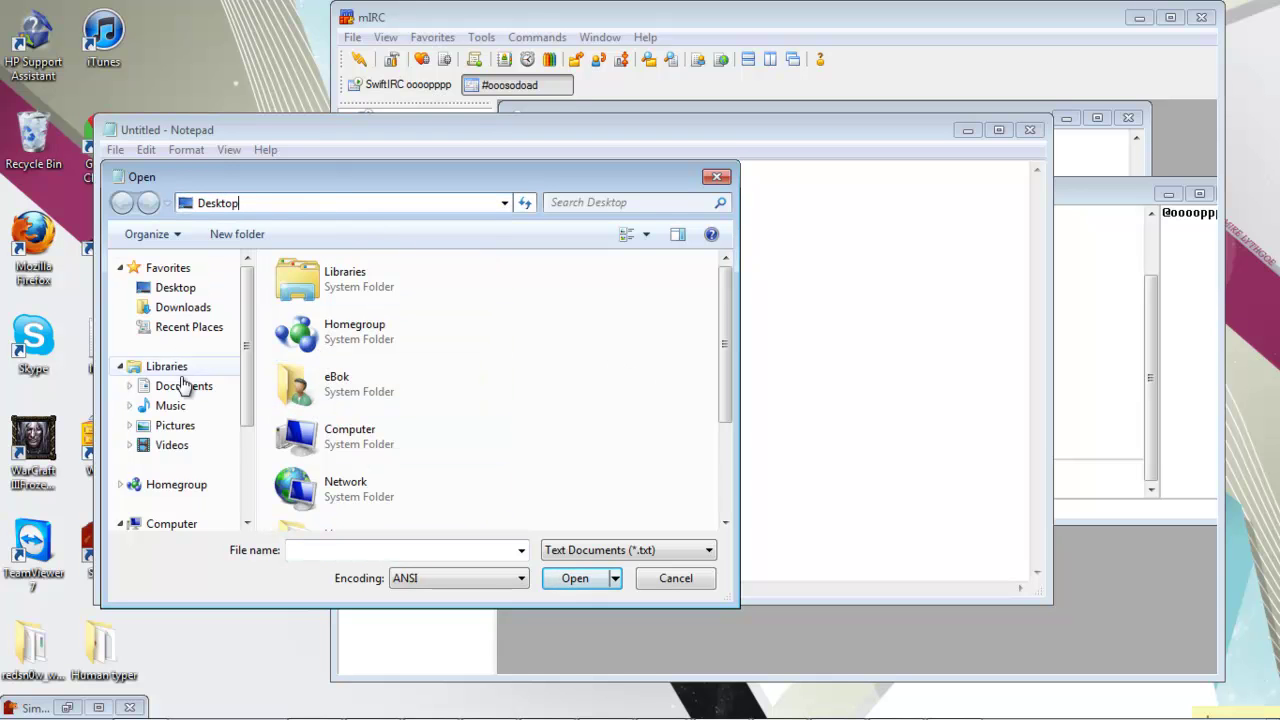
{"action": "scroll", "coordinate": [244, 510], "scroll_direction": "down", "scroll_amount": 3}
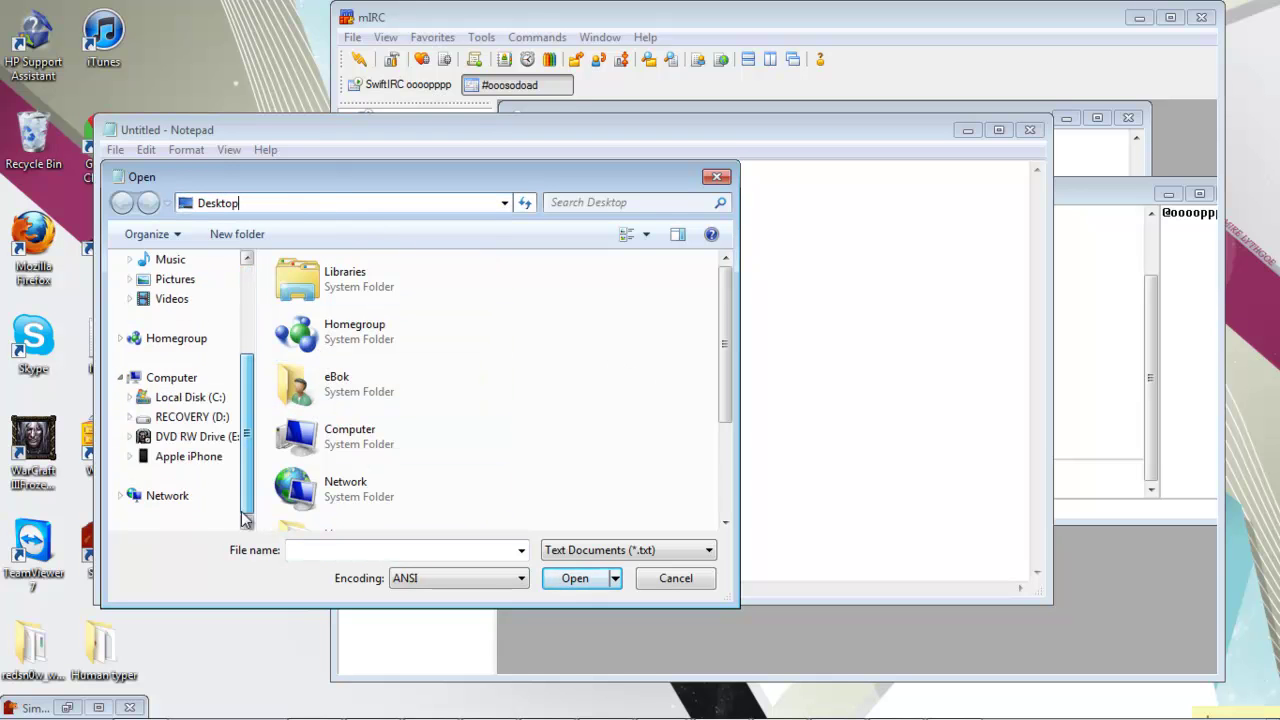
{"action": "left_click", "coordinate": [190, 397]}
{"action": "double_click", "coordinate": [403, 329]}
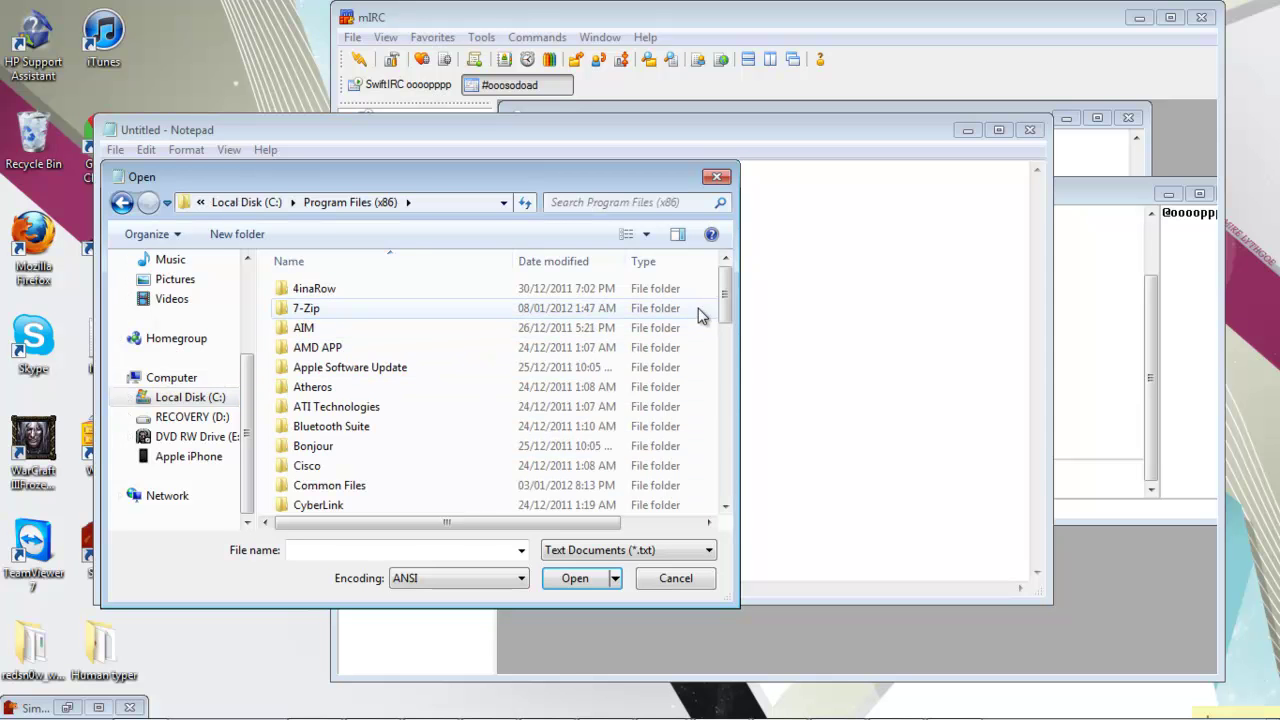
{"action": "left_click_drag", "start_coordinate": [728, 320], "coordinate": [736, 395]}
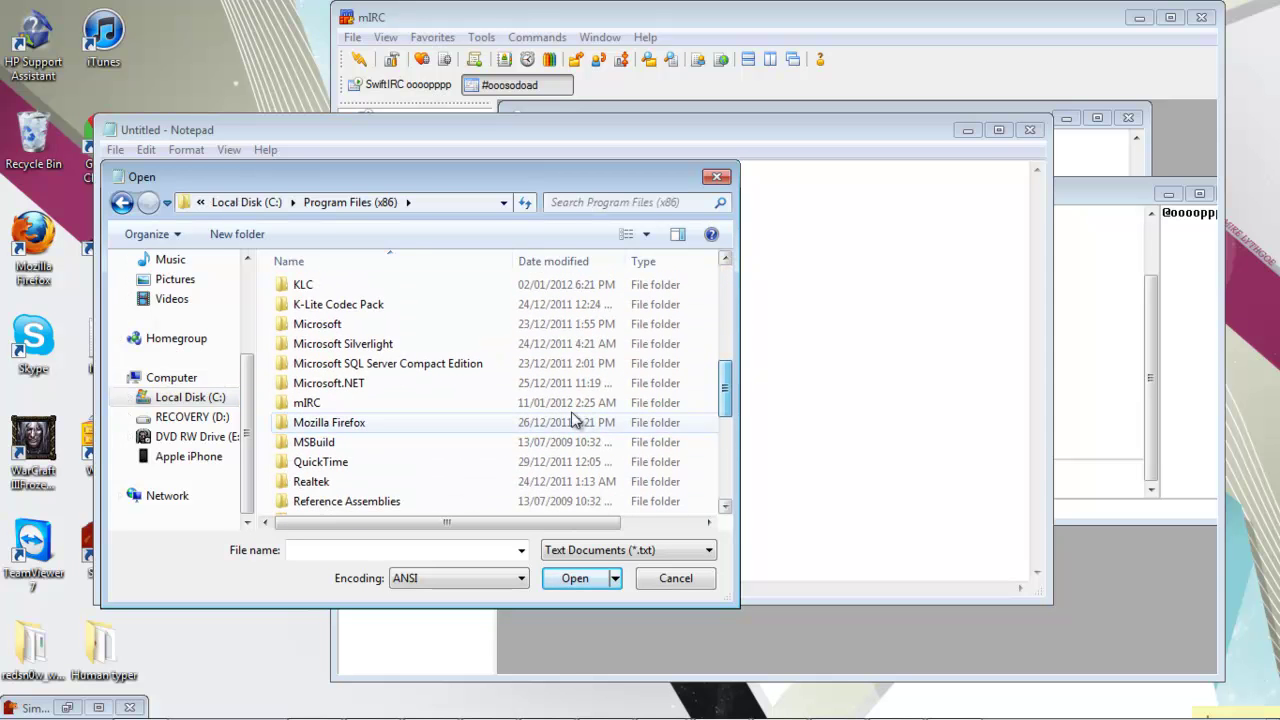
{"action": "double_click", "coordinate": [568, 402]}
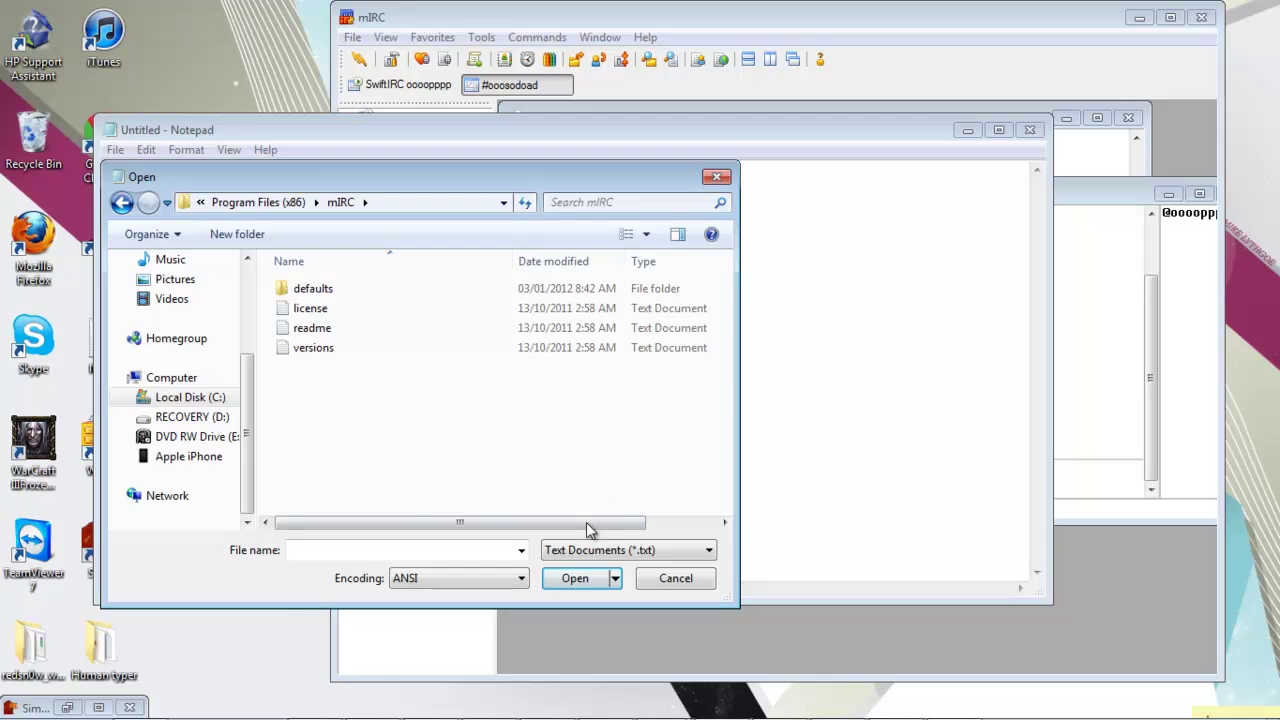
{"action": "left_click", "coordinate": [666, 580]}
Step: Open the Scripts Editor full-screen, select the dicing script, and close it with OK
{"action": "left_click", "coordinate": [718, 10]}
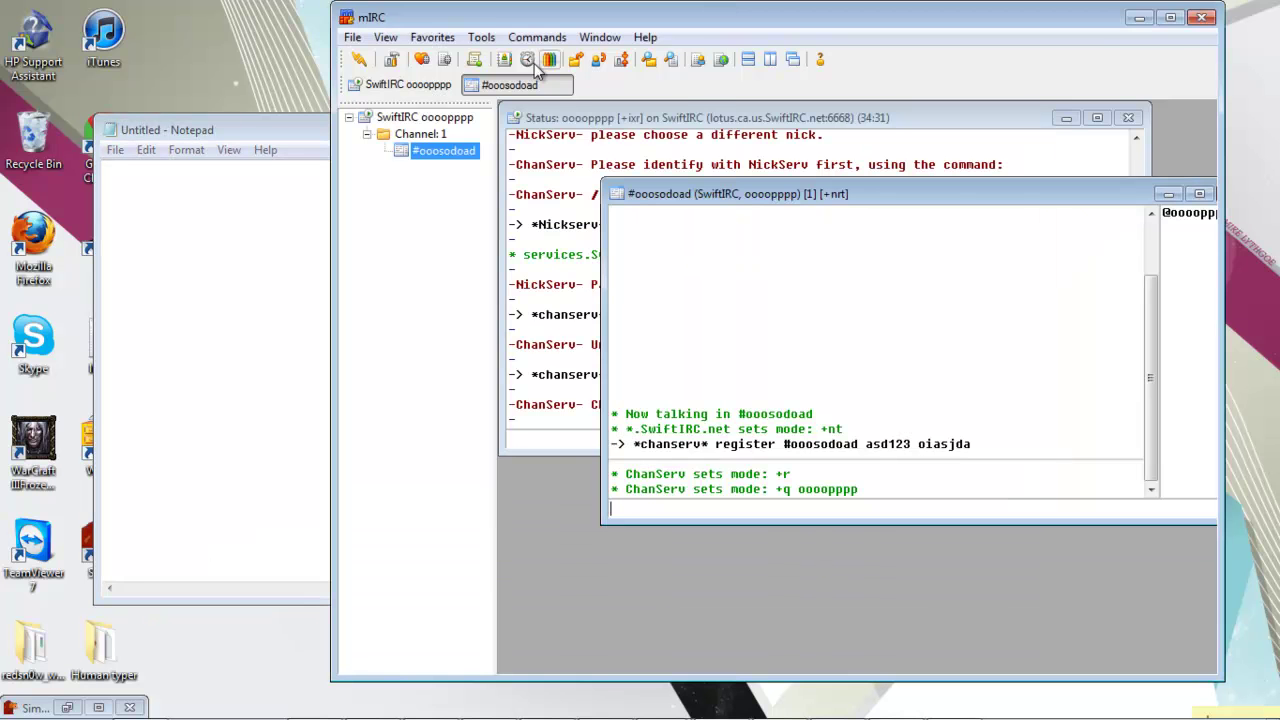
{"action": "left_click", "coordinate": [481, 37]}
{"action": "left_click", "coordinate": [518, 90]}
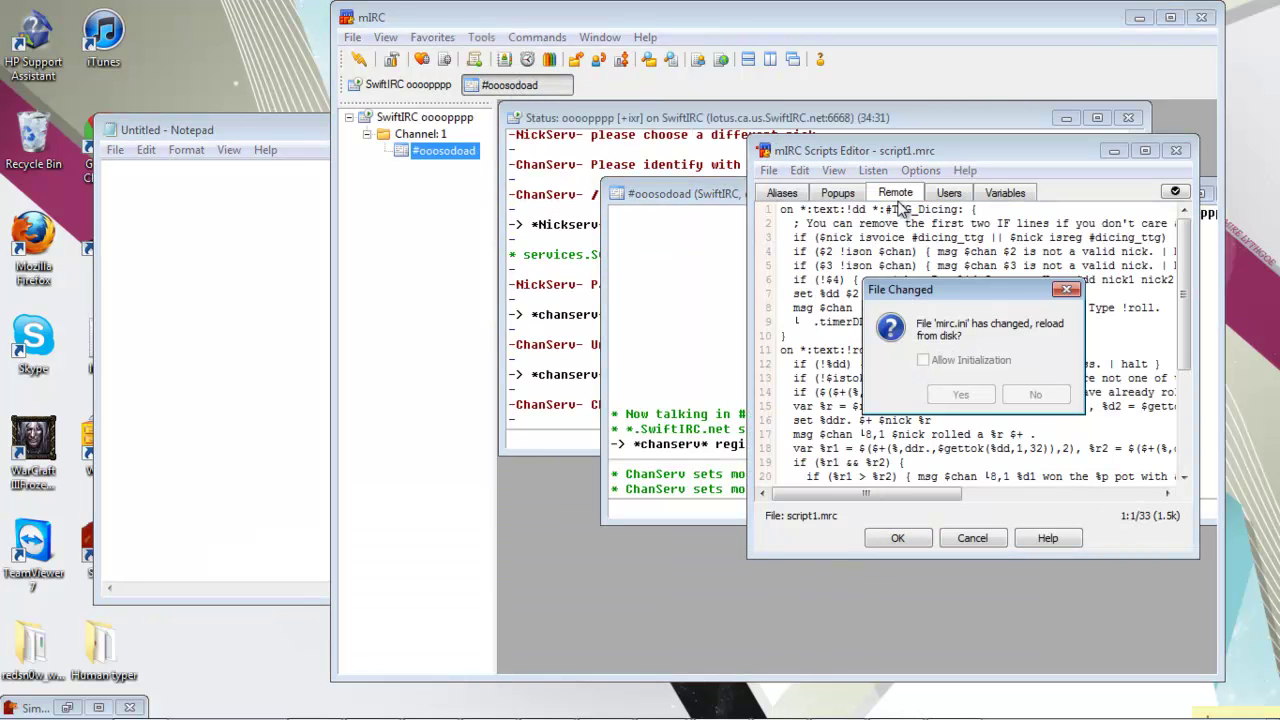
{"action": "left_click", "coordinate": [1012, 404]}
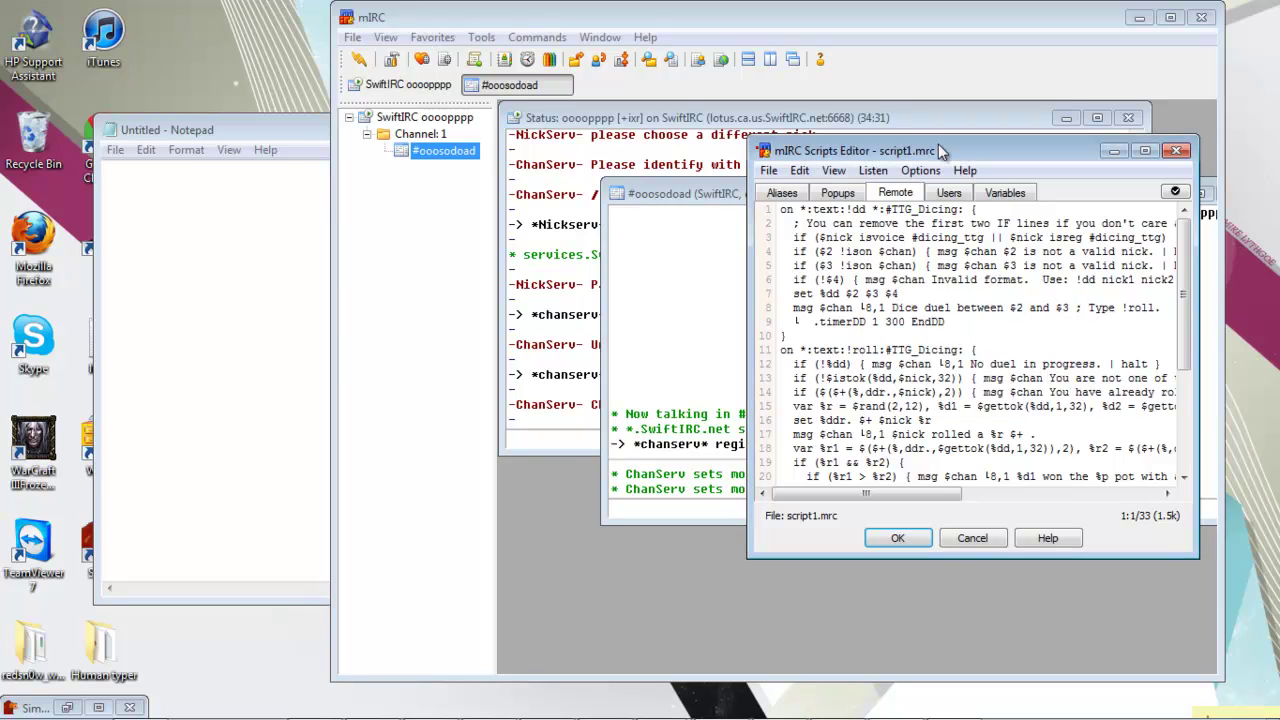
{"action": "double_click", "coordinate": [938, 145]}
{"action": "left_click_drag", "start_coordinate": [320, 526], "coordinate": [25, 68]}
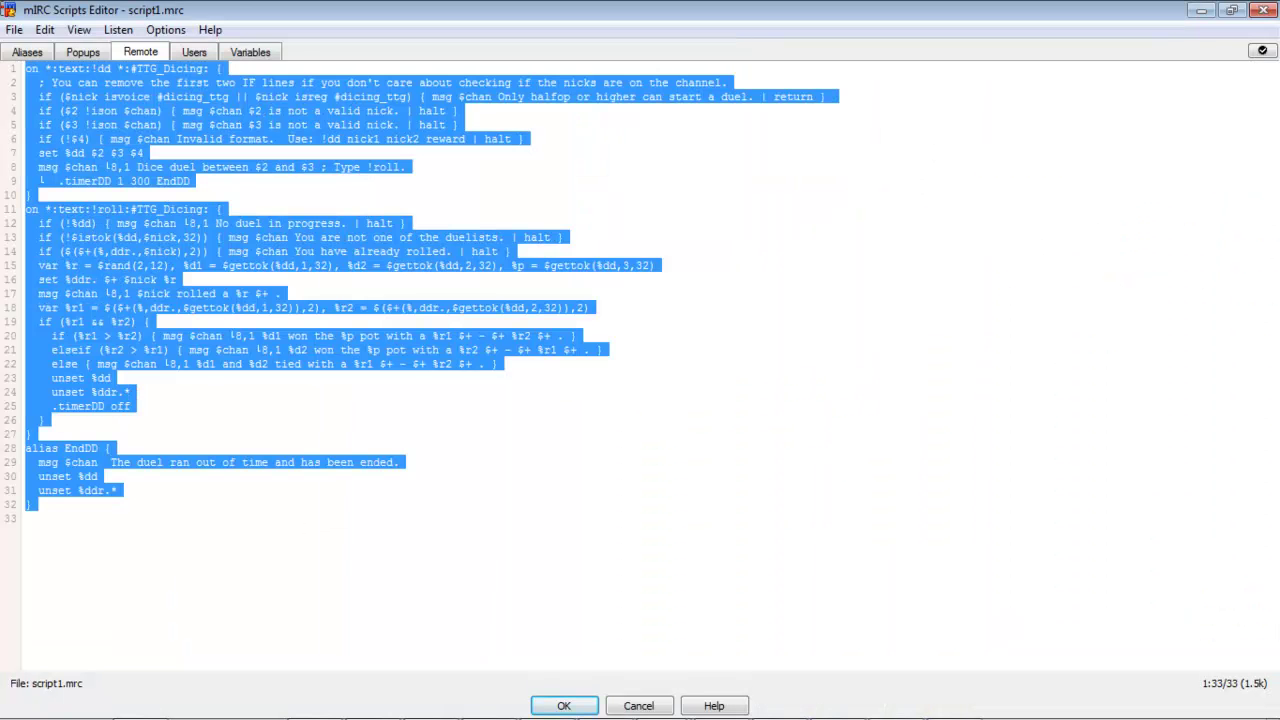
{"action": "left_click", "coordinate": [400, 384]}
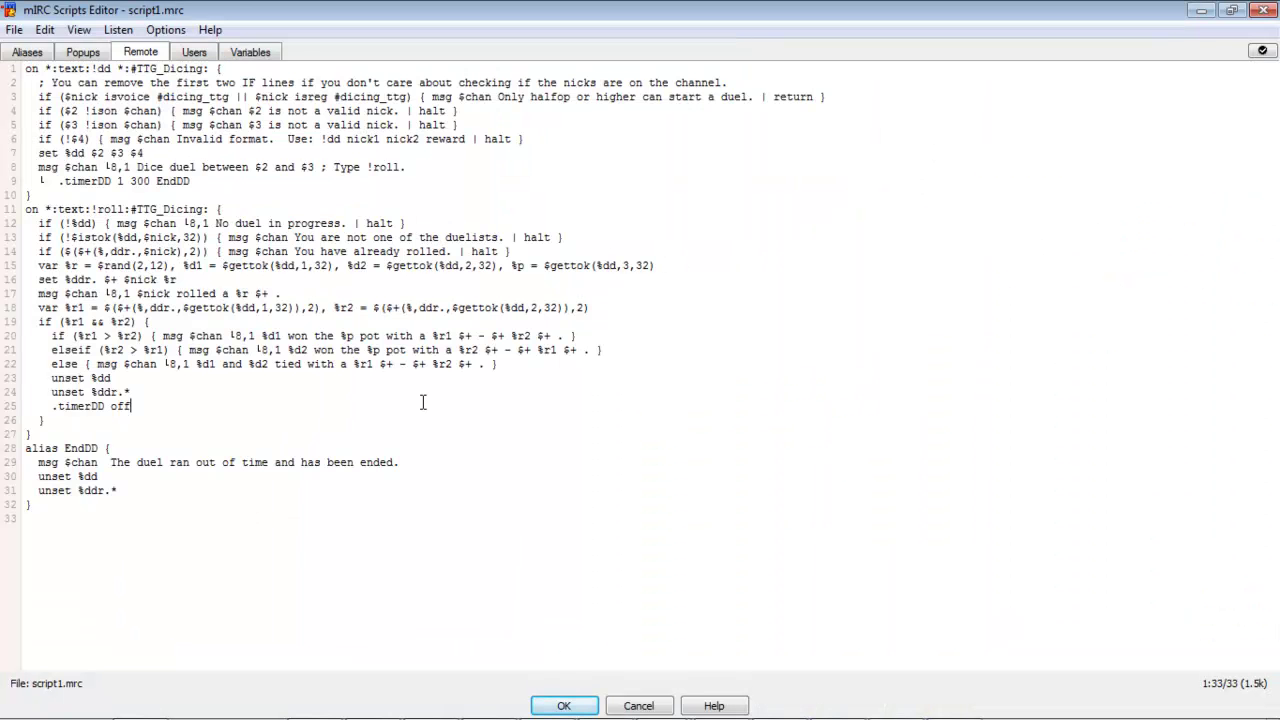
{"action": "left_click", "coordinate": [575, 710]}
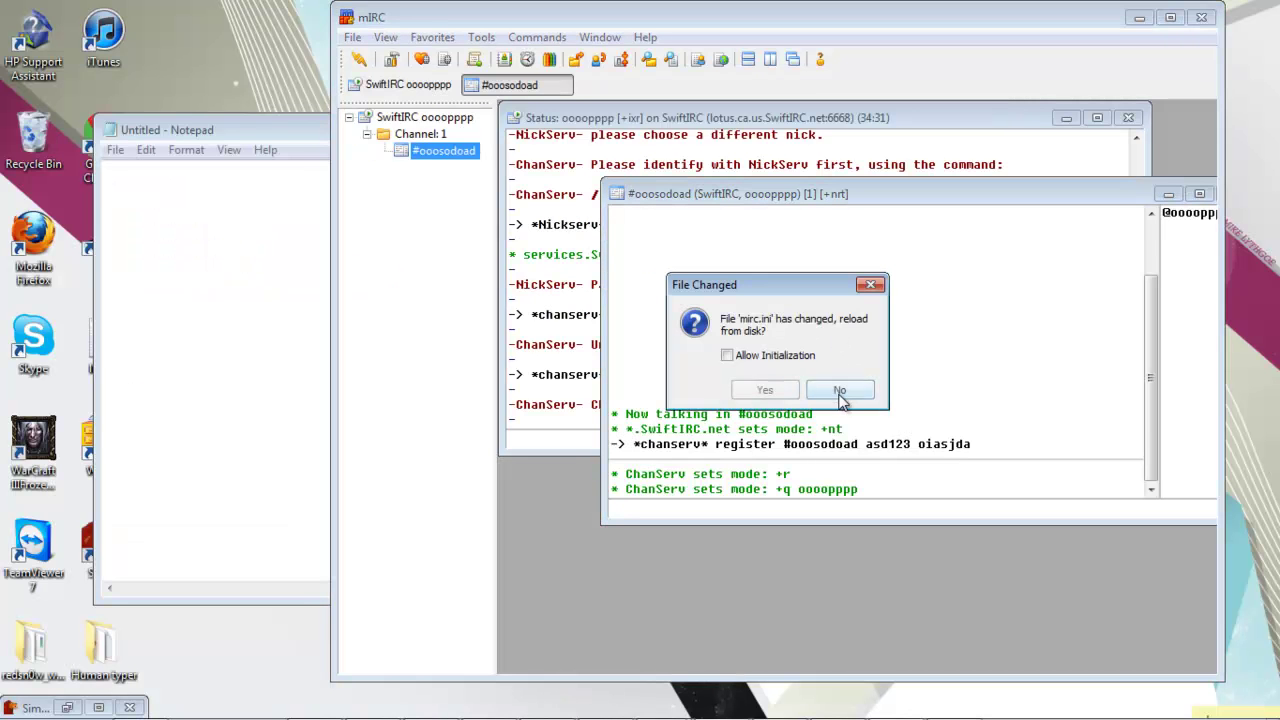
{"action": "left_click", "coordinate": [838, 394]}
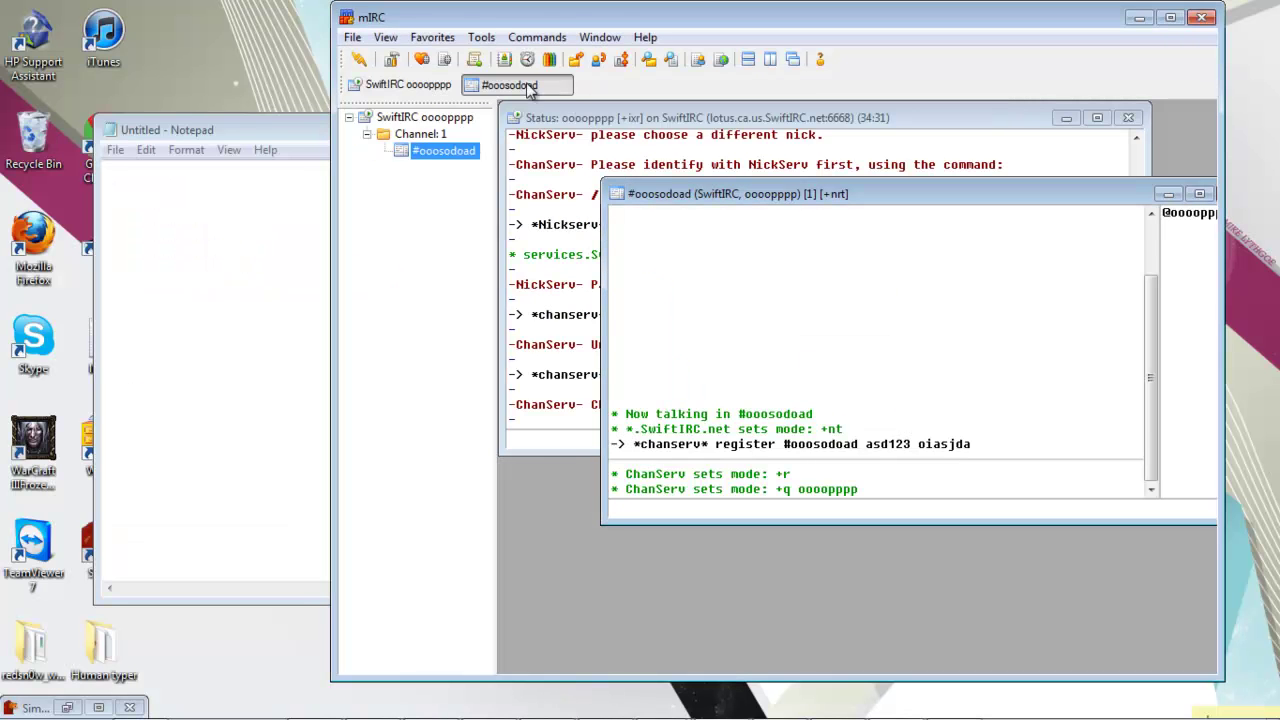
Step: Reopen the Scripts Editor, select all 33 script lines, and close it again
{"action": "left_click", "coordinate": [481, 37]}
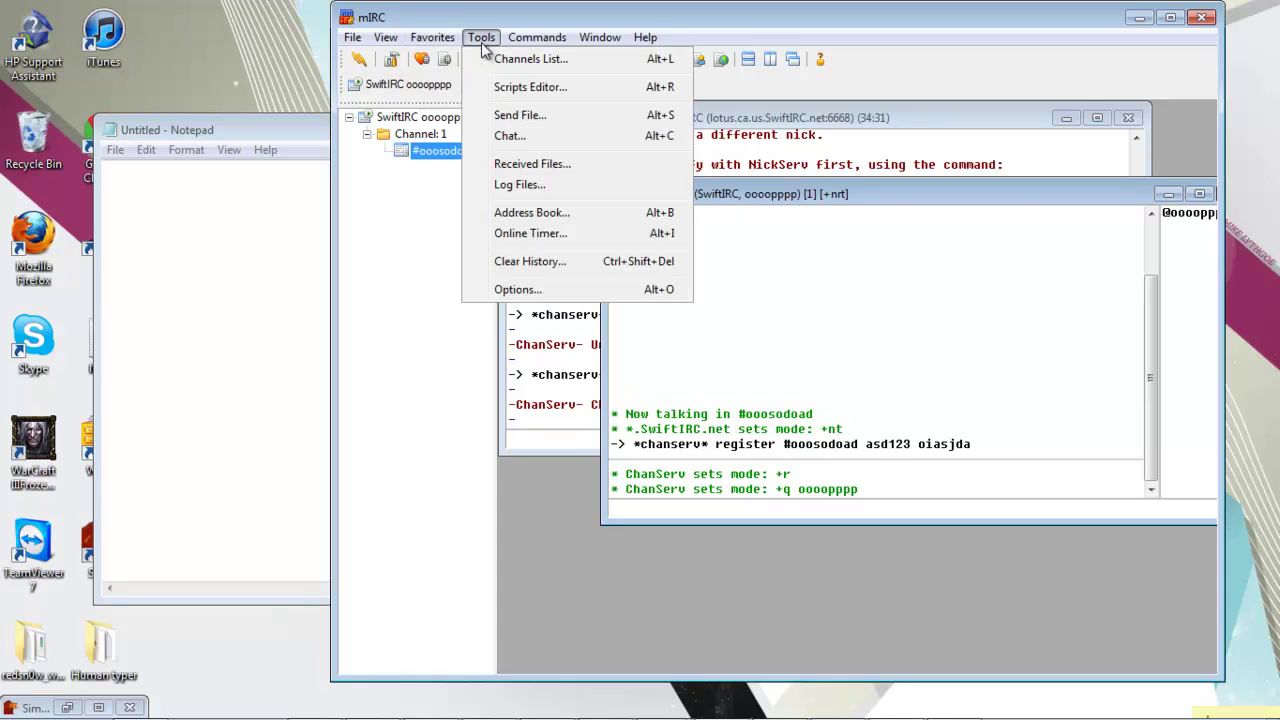
{"action": "left_click", "coordinate": [503, 96]}
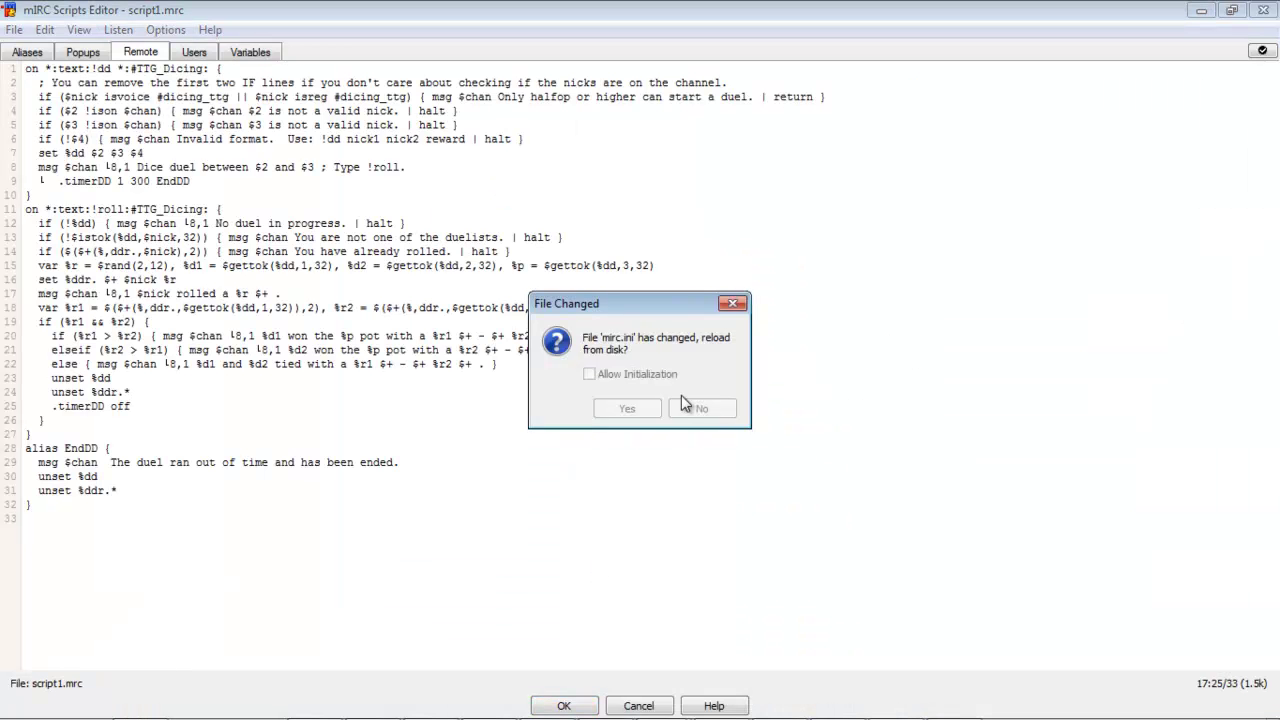
{"action": "left_click", "coordinate": [690, 405]}
{"action": "left_click_drag", "start_coordinate": [300, 540], "coordinate": [5, 63]}
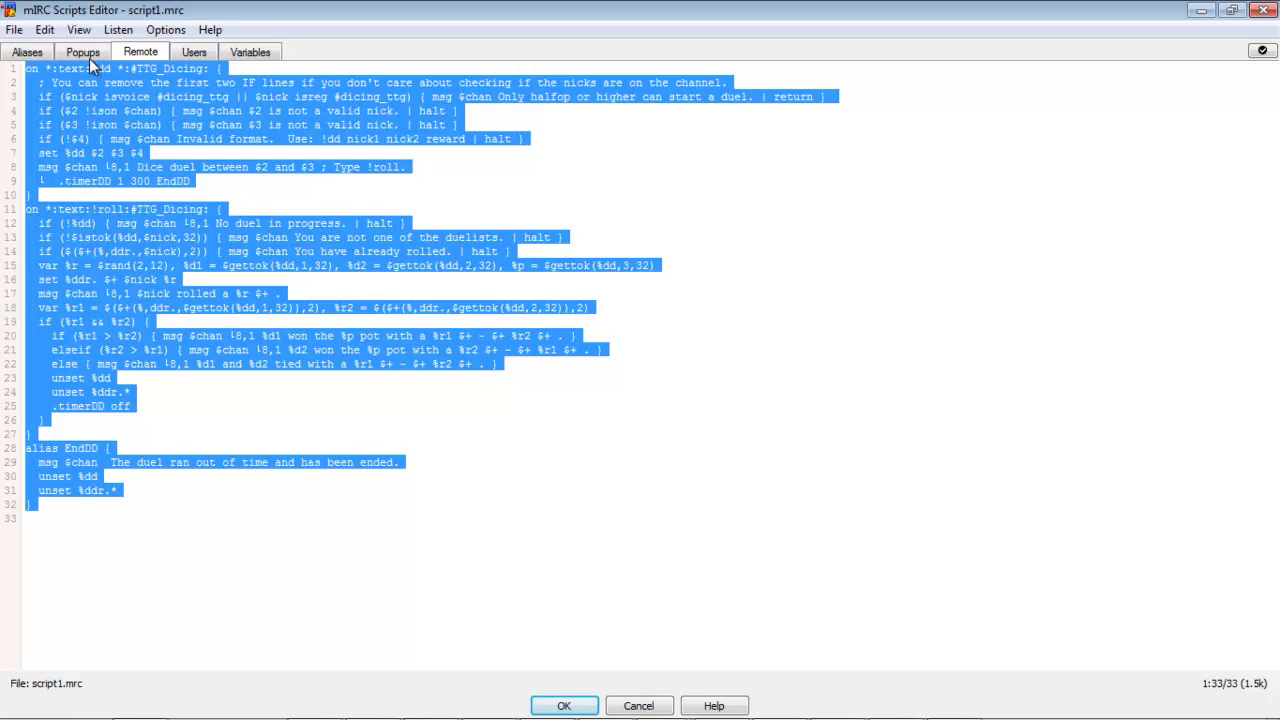
{"action": "left_click", "coordinate": [14, 29]}
{"action": "left_click", "coordinate": [40, 120]}
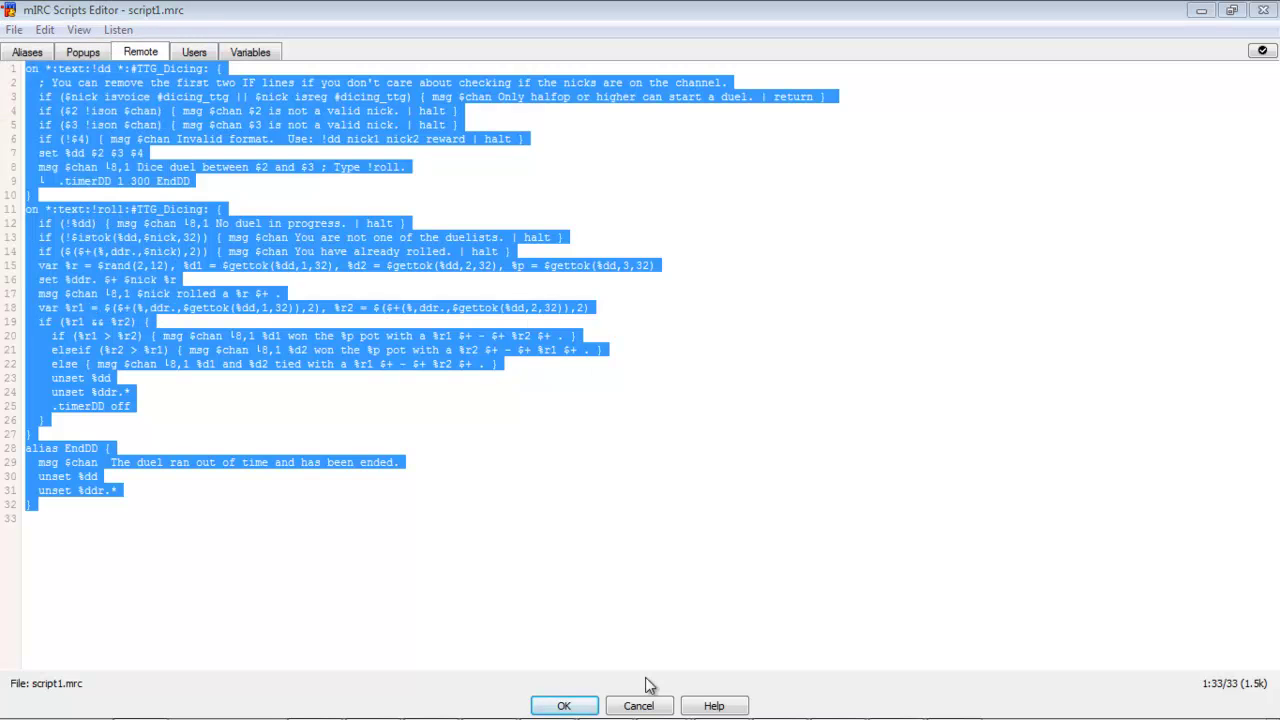
{"action": "left_click", "coordinate": [684, 410]}
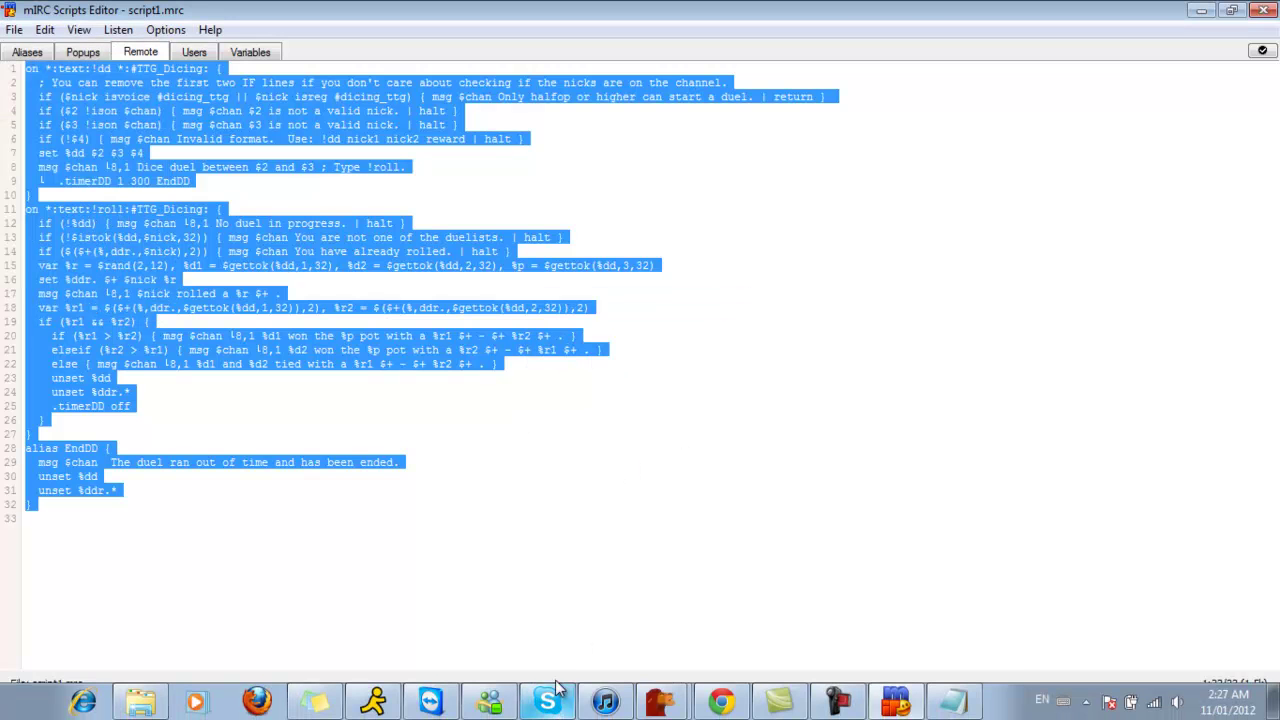
{"action": "left_click", "coordinate": [560, 702]}
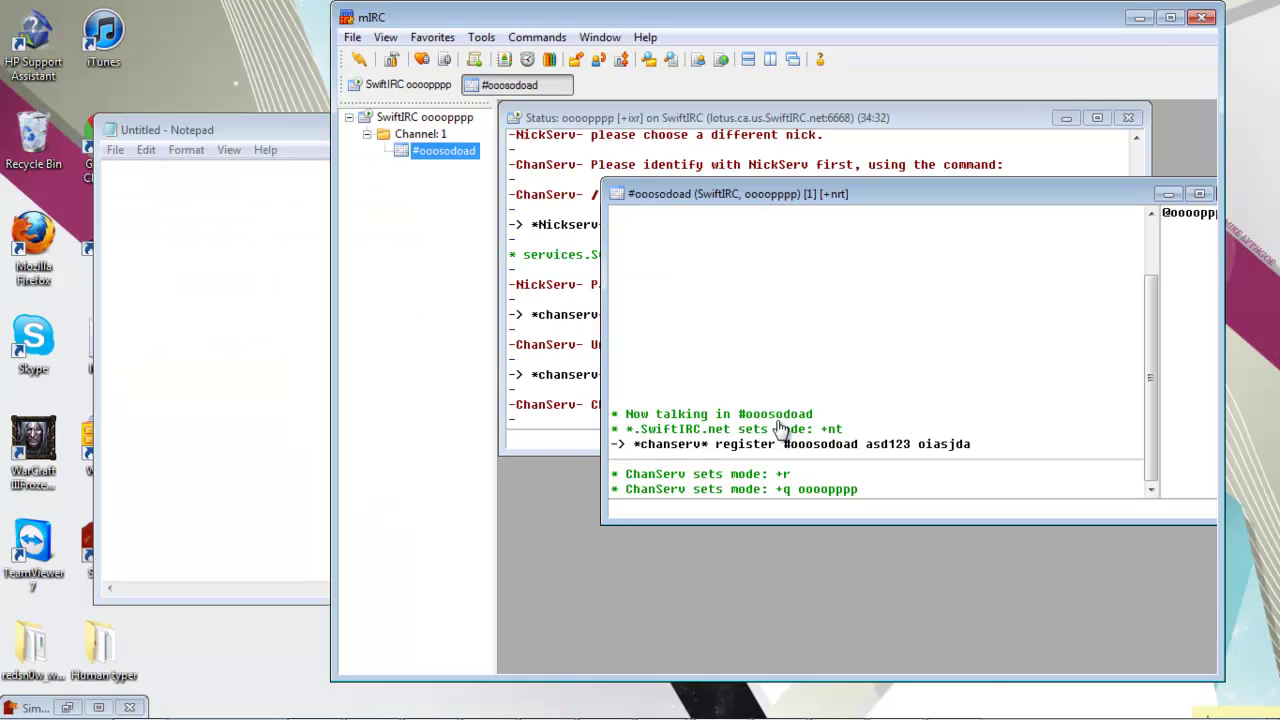
{"action": "left_click", "coordinate": [828, 392]}
Step: In Chrome, go to swiftirc.net and open the qwebirc connect form
{"action": "mouse_move", "coordinate": [477, 700]}
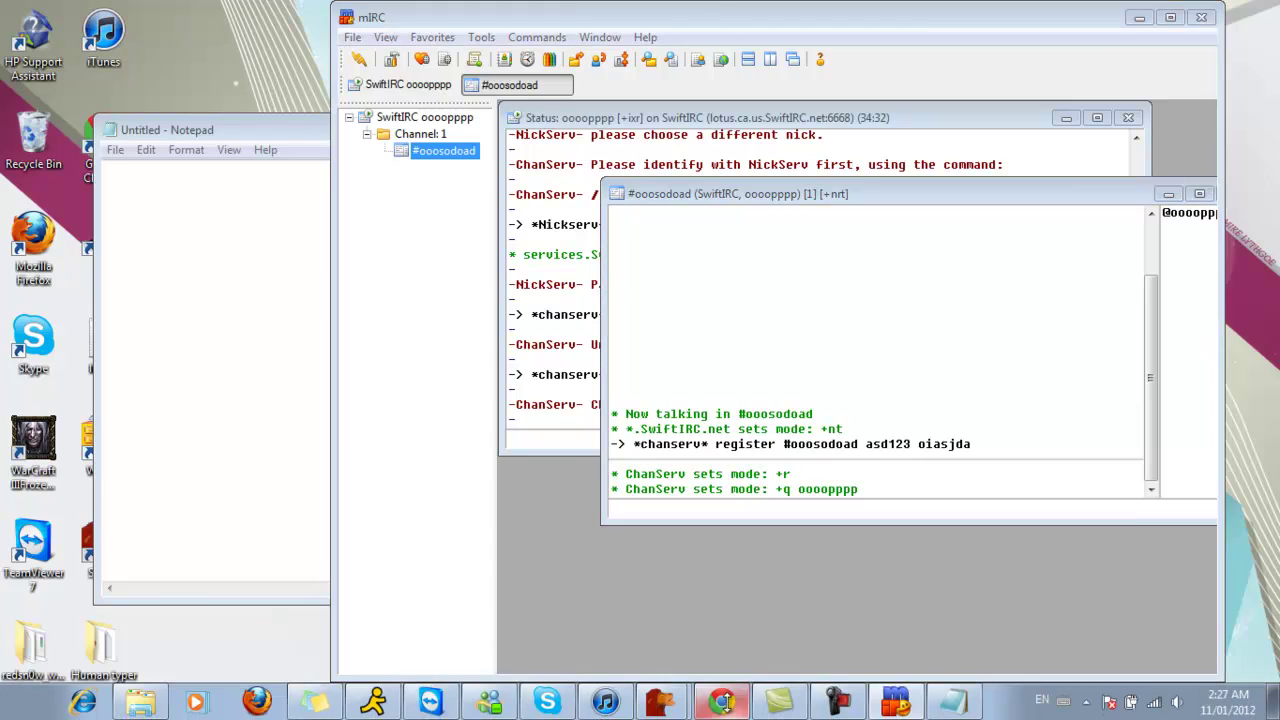
{"action": "left_click", "coordinate": [722, 702]}
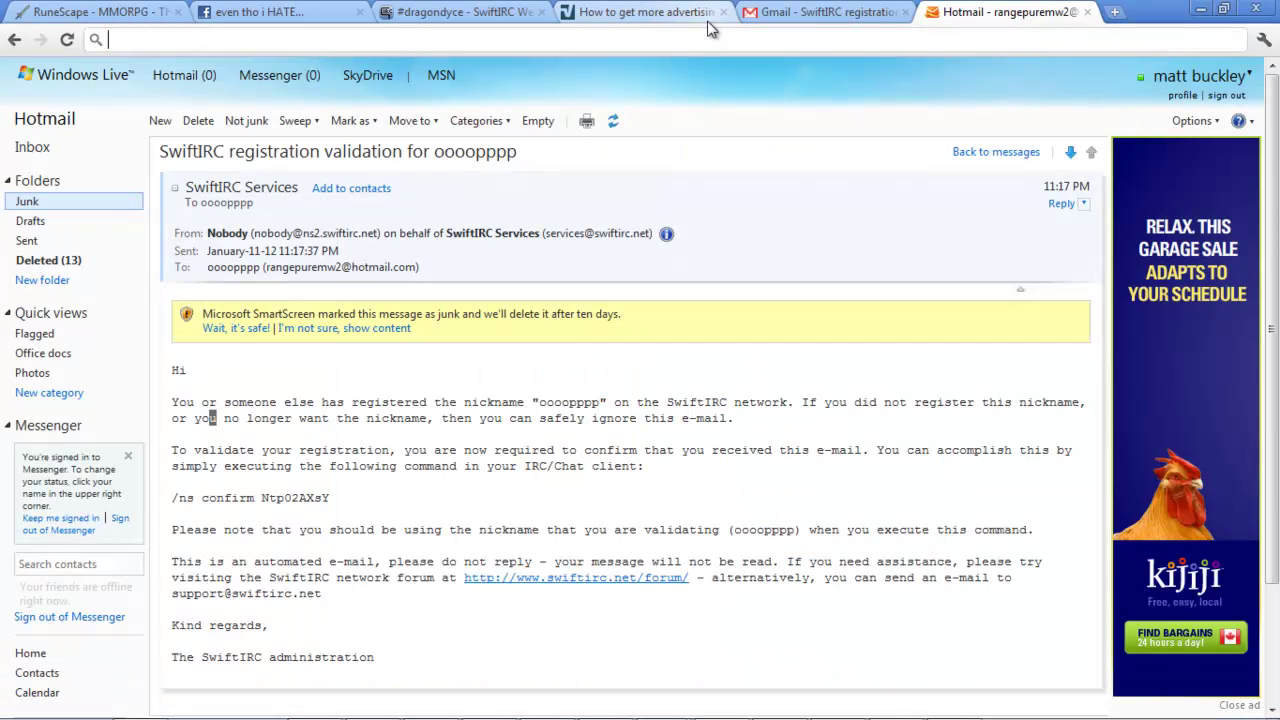
{"action": "type", "text": "google.ca"}
{"action": "key", "text": "ctrl+a"}
{"action": "type", "text": "s"}
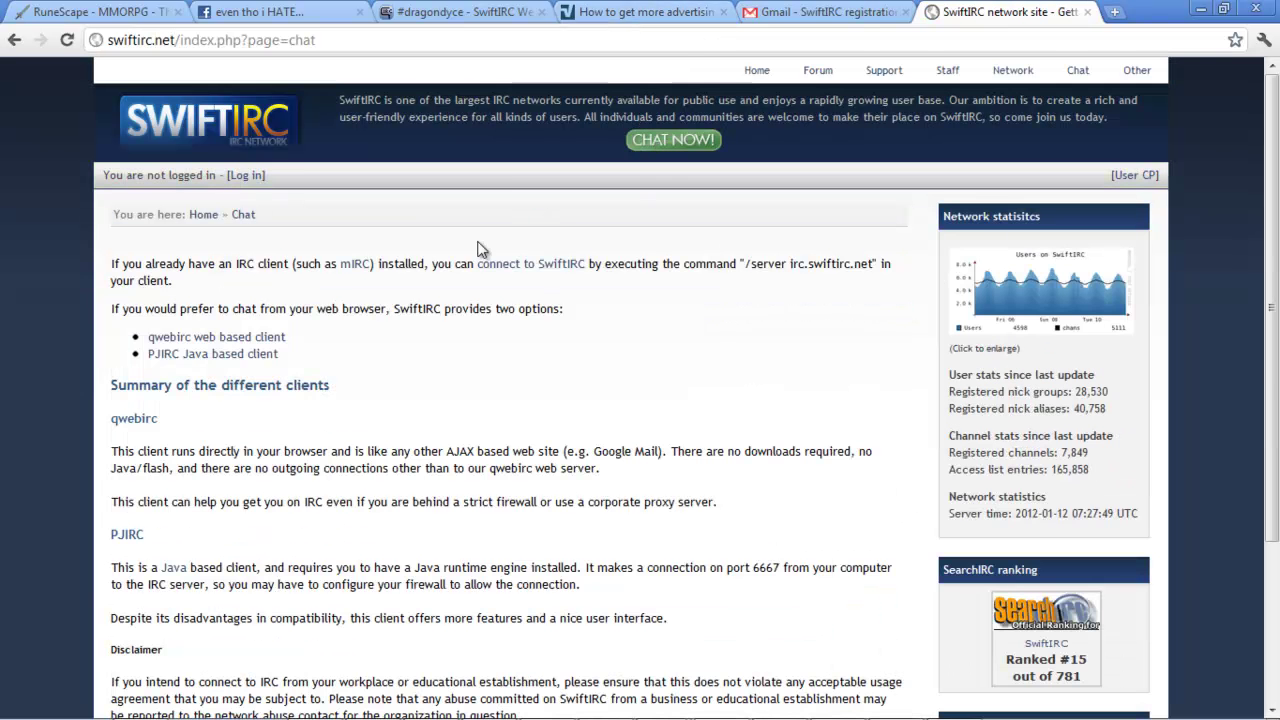
{"action": "left_click", "coordinate": [224, 335]}
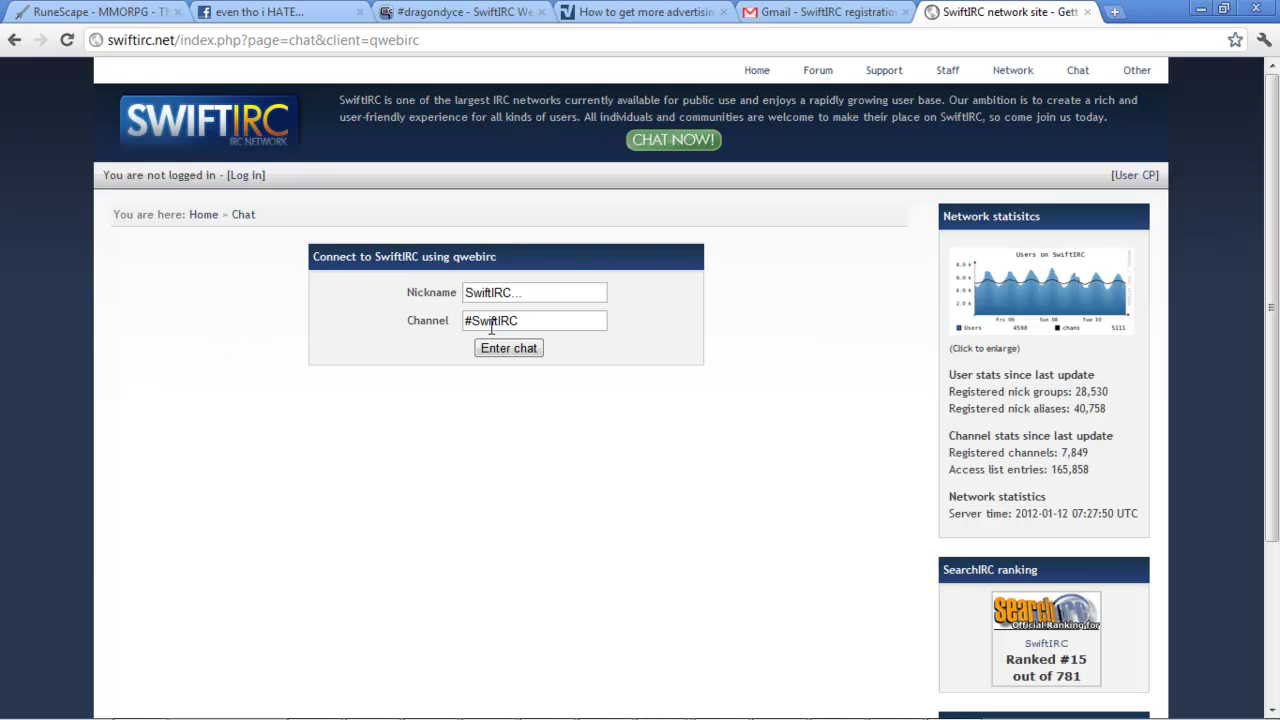
Step: Enter a new nickname, clear the Channel field, and copy #ooosodoad from mIRC
{"action": "left_click", "coordinate": [553, 293]}
{"action": "key", "text": "ctrl+a"}
{"action": "type", "text": "asodjaosid"}
{"action": "left_click_drag", "start_coordinate": [520, 320], "coordinate": [471, 320]}
{"action": "key", "text": "ctrl+v"}
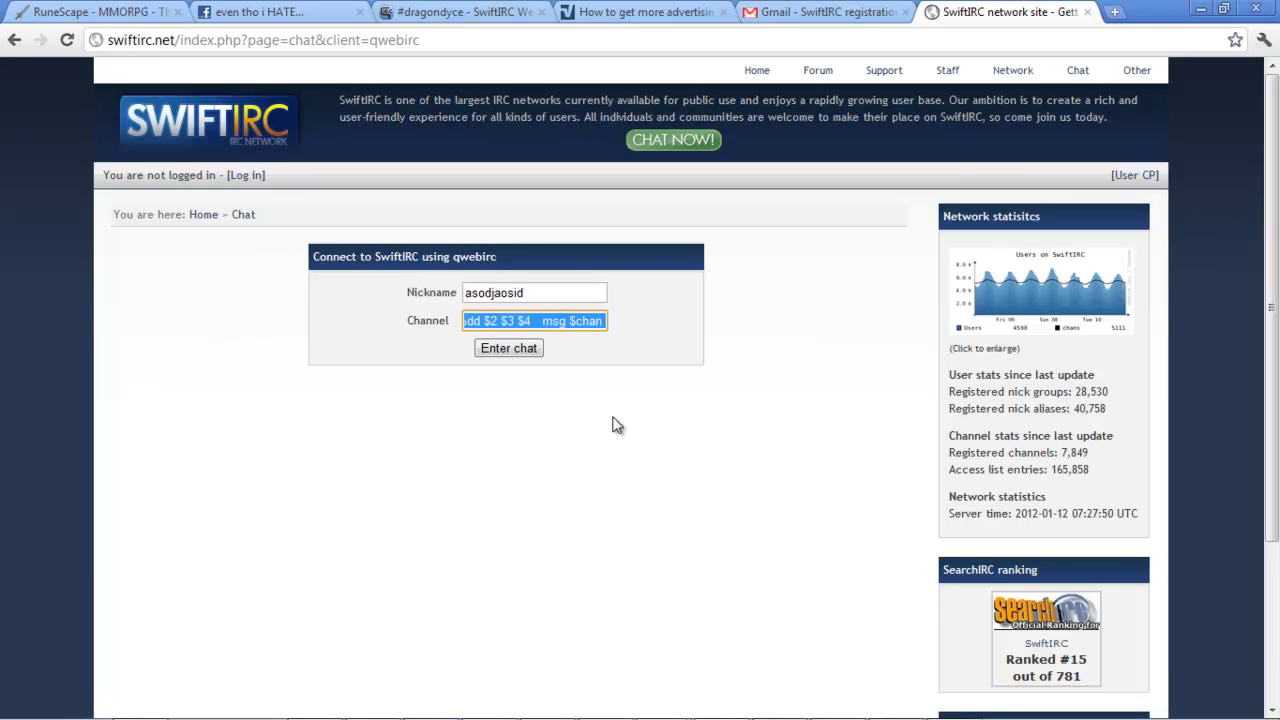
{"action": "key", "text": "ctrl+a"}
{"action": "key", "text": "BackSpace"}
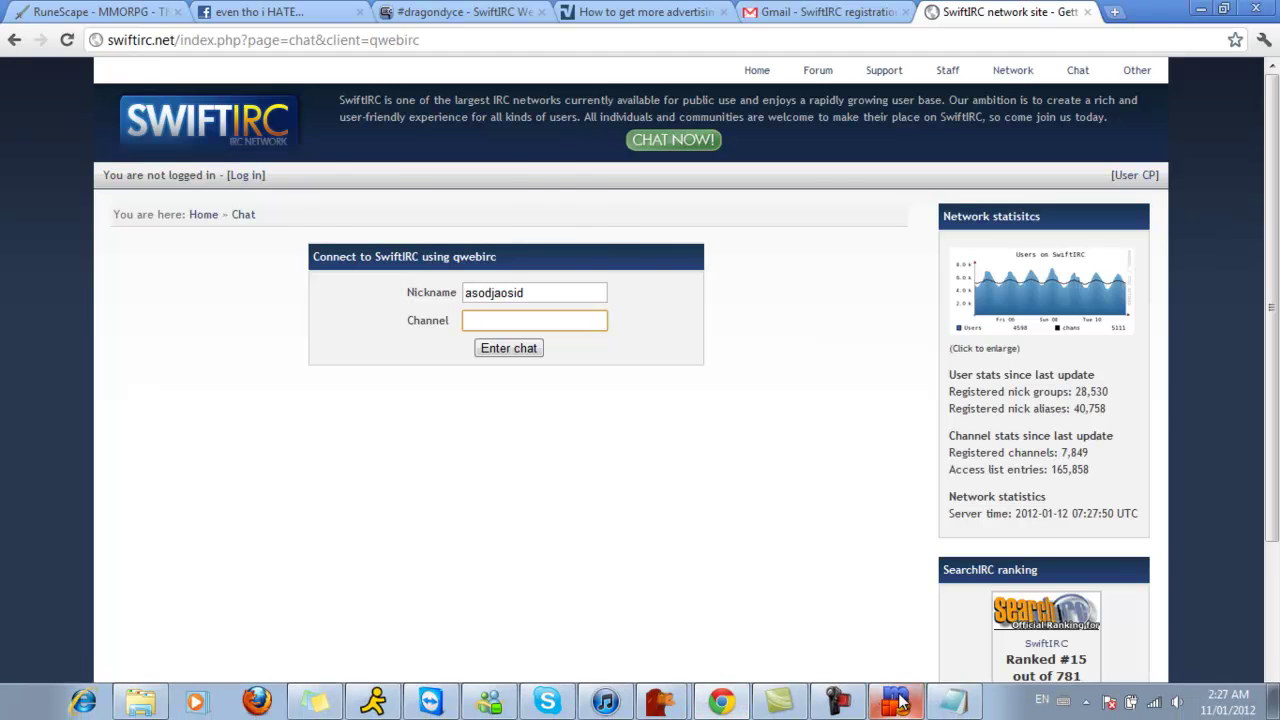
{"action": "left_click", "coordinate": [896, 702]}
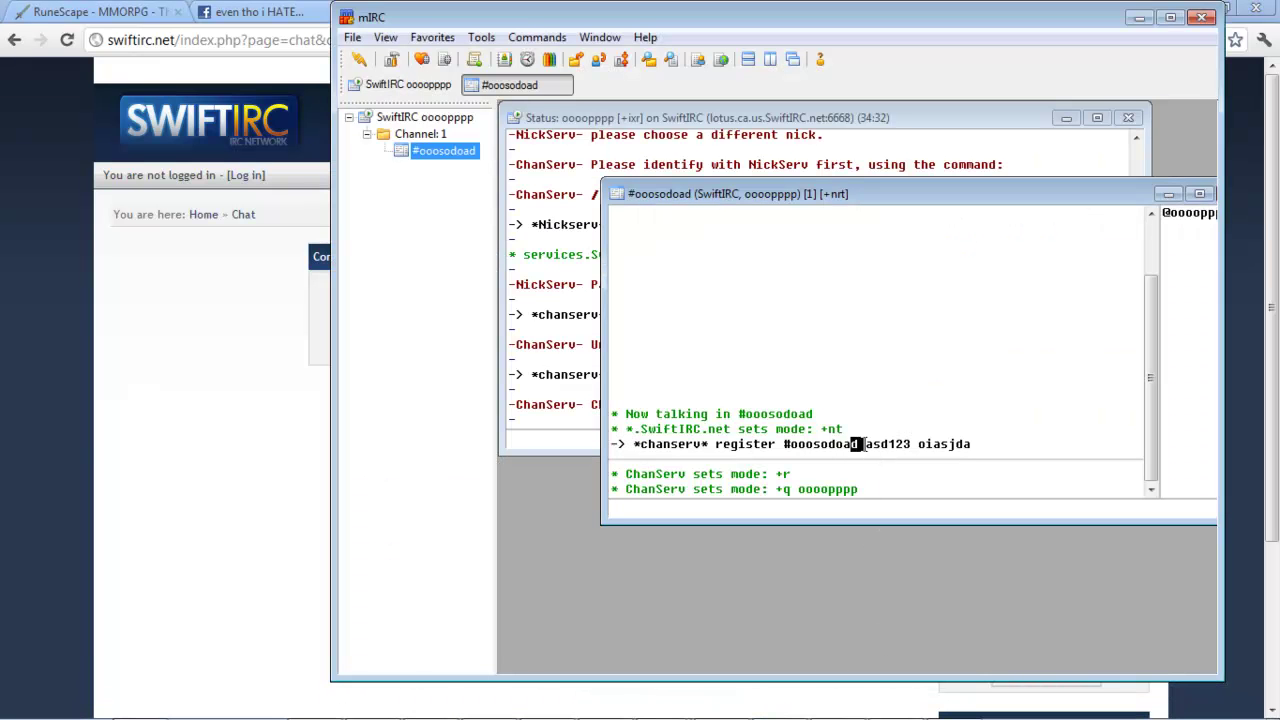
{"action": "left_click_drag", "start_coordinate": [857, 446], "coordinate": [784, 446]}
{"action": "key", "text": "ctrl+c"}
{"action": "left_click", "coordinate": [269, 440]}
Step: Paste #ooosodoad as the channel and connect to the SwiftIRC web chat
{"action": "left_click", "coordinate": [492, 330]}
{"action": "key", "text": "ctrl+v"}
{"action": "left_click", "coordinate": [509, 349]}
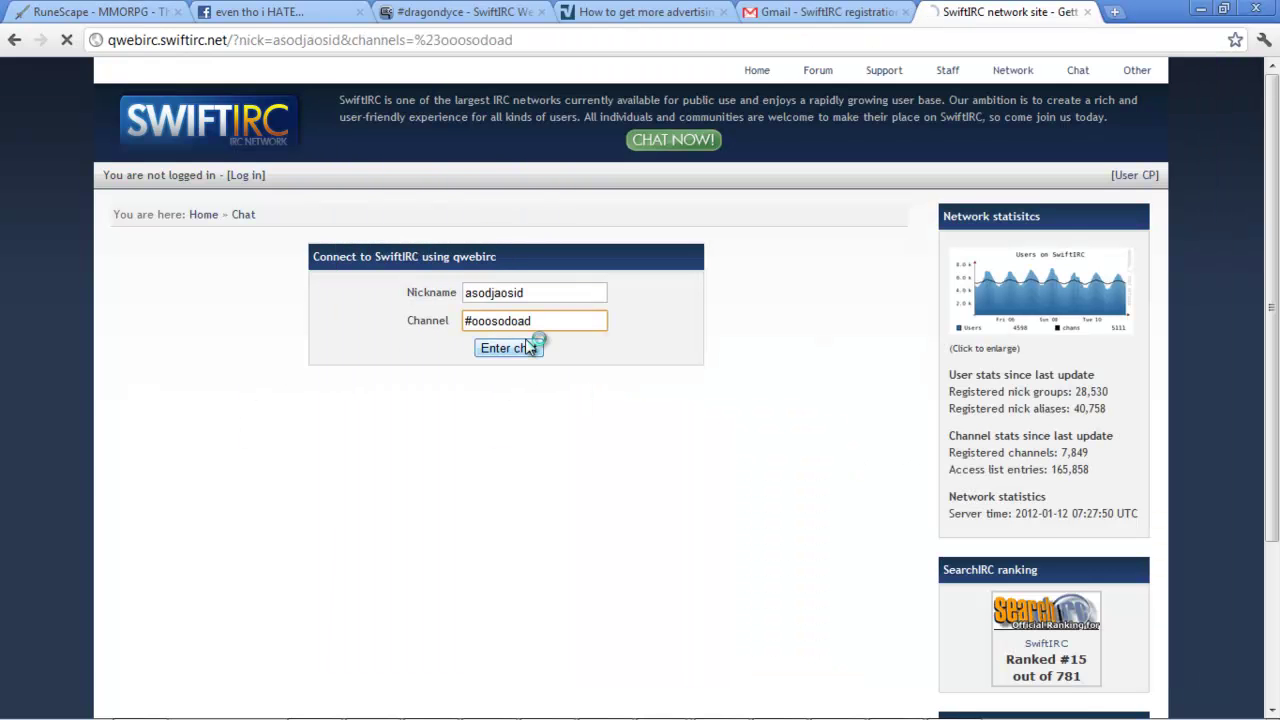
{"action": "left_click", "coordinate": [628, 410]}
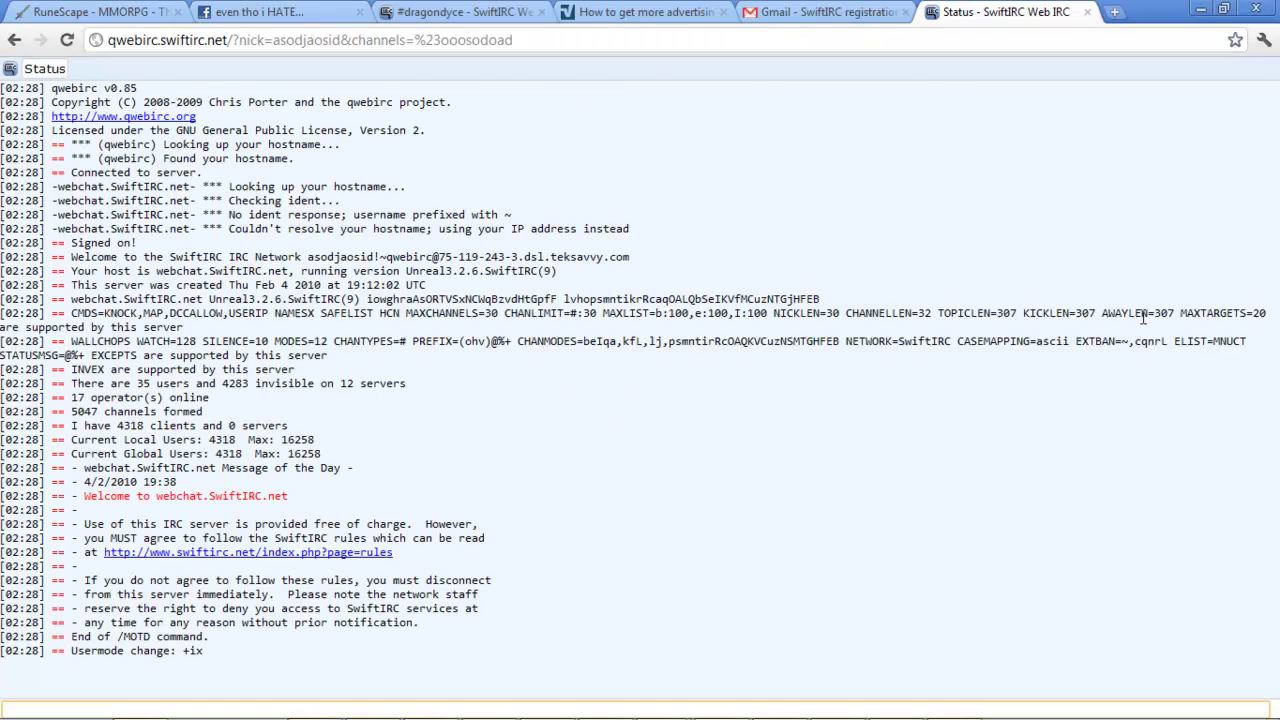
{"action": "left_click", "coordinate": [1190, 104]}
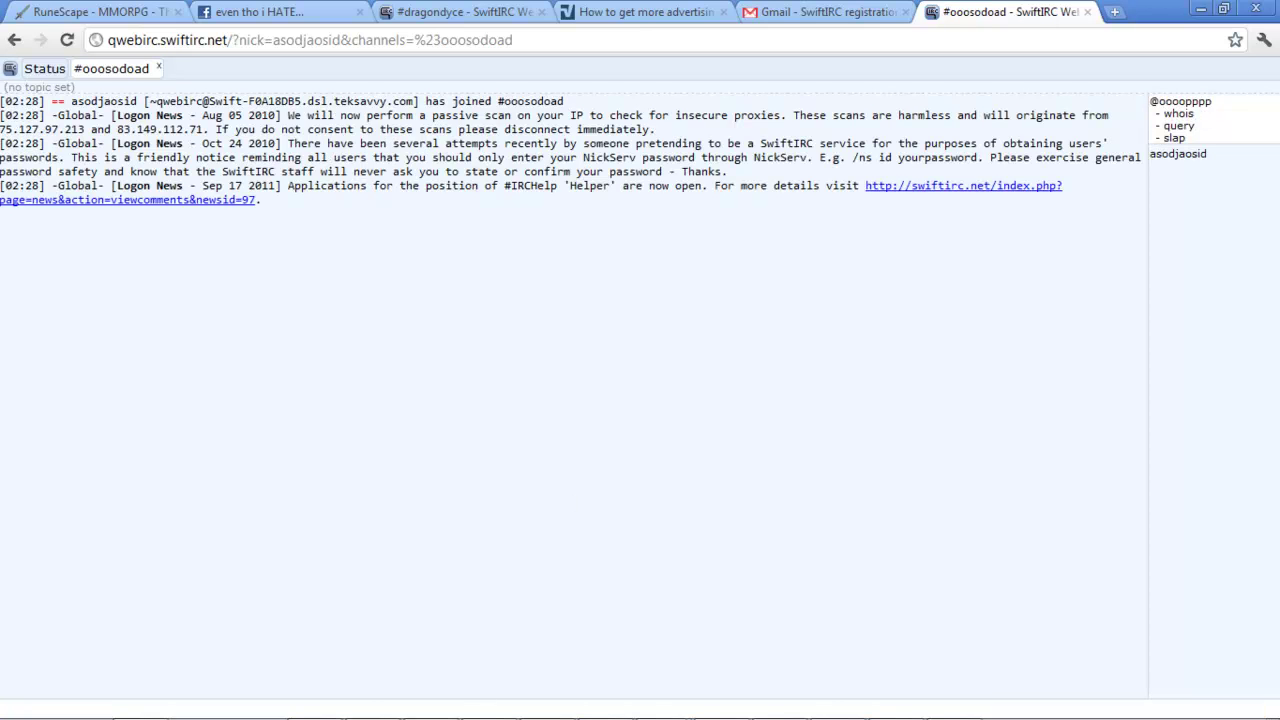
Step: Post a !dd duel challenge naming both users for 299m
{"action": "left_click", "coordinate": [441, 704]}
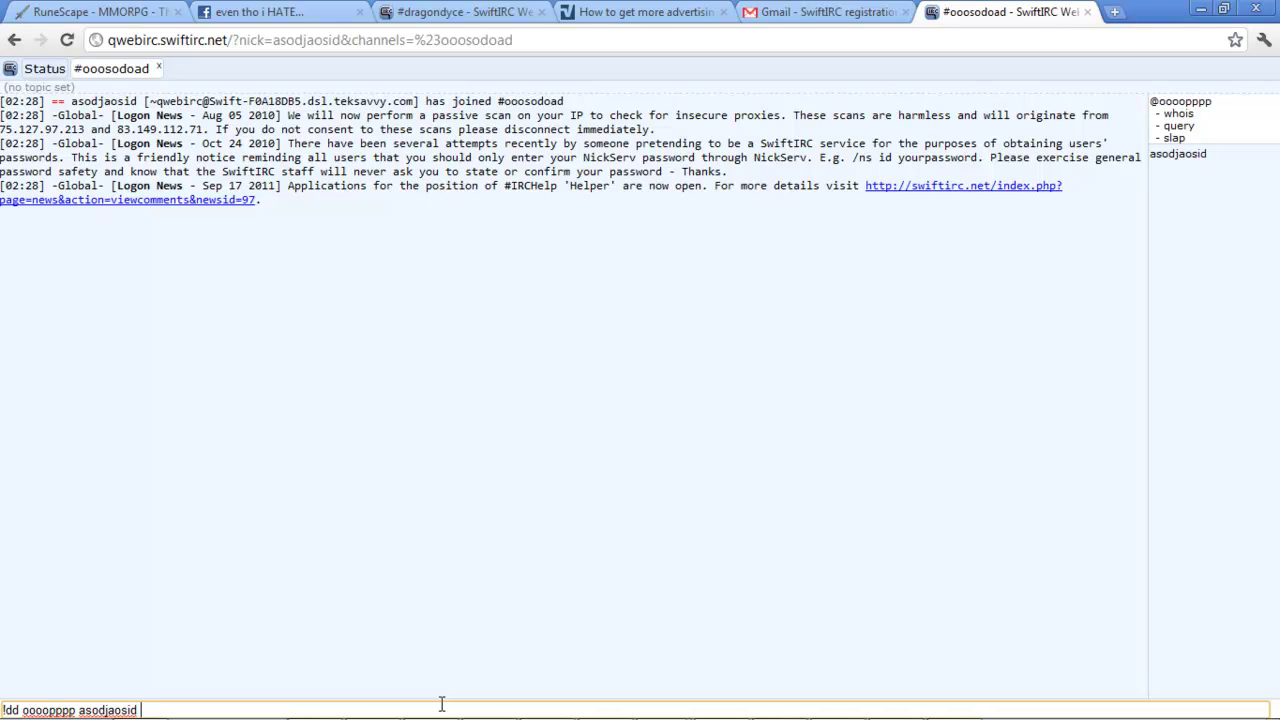
{"action": "type", "text": "m"}
{"action": "key", "text": "Return"}
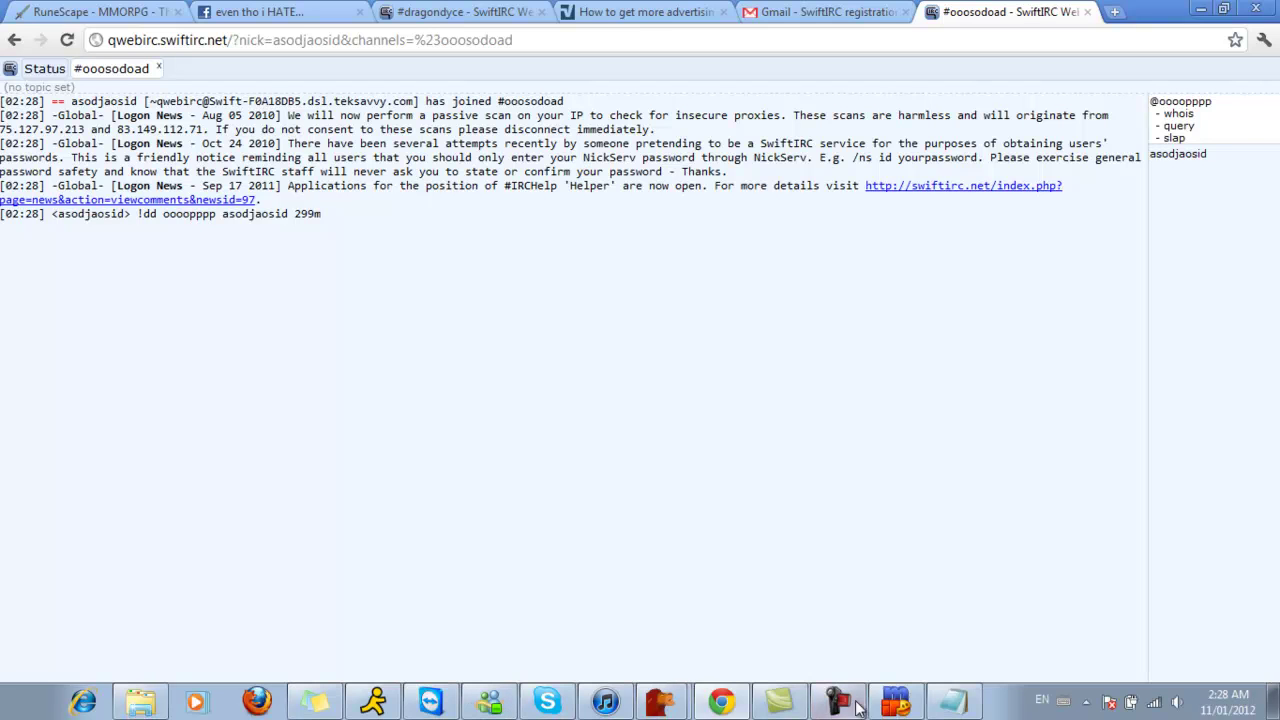
Step: In the Scripts Editor, replace #TTG_Dicing with #ooosodoad in the !dd and !roll handlers
{"action": "left_click", "coordinate": [895, 701]}
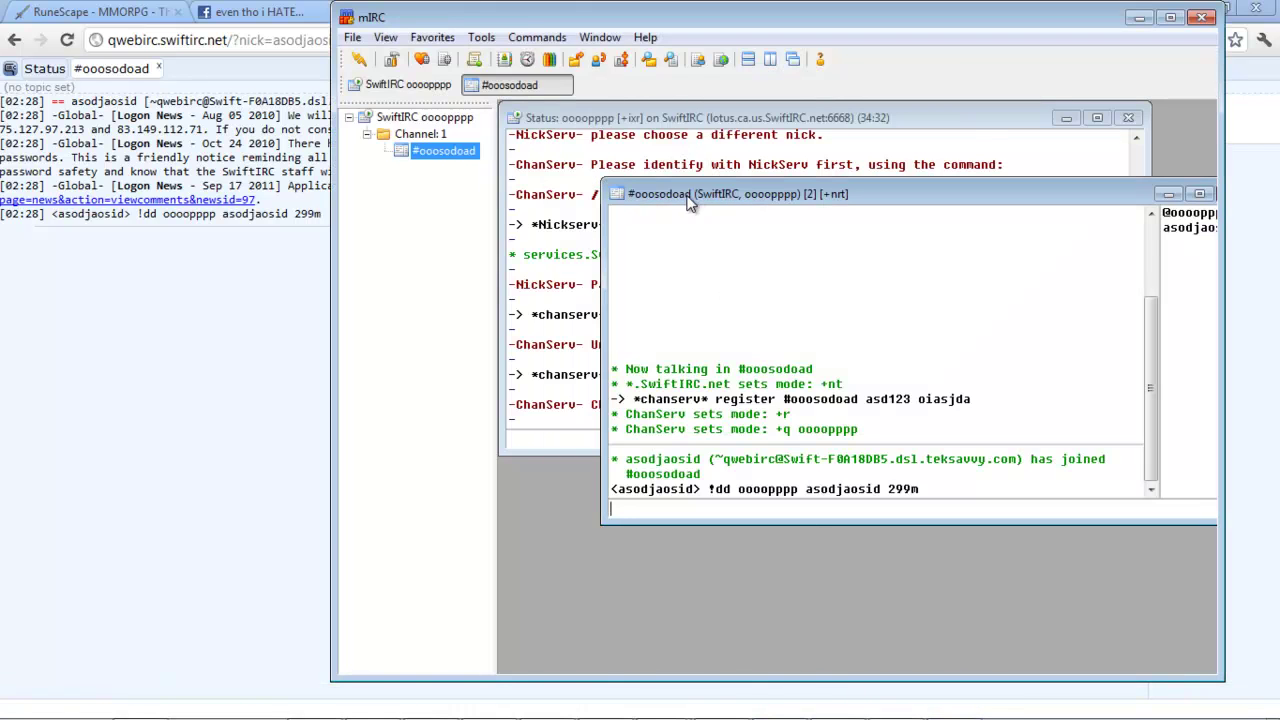
{"action": "left_click", "coordinate": [498, 44]}
{"action": "left_click", "coordinate": [505, 83]}
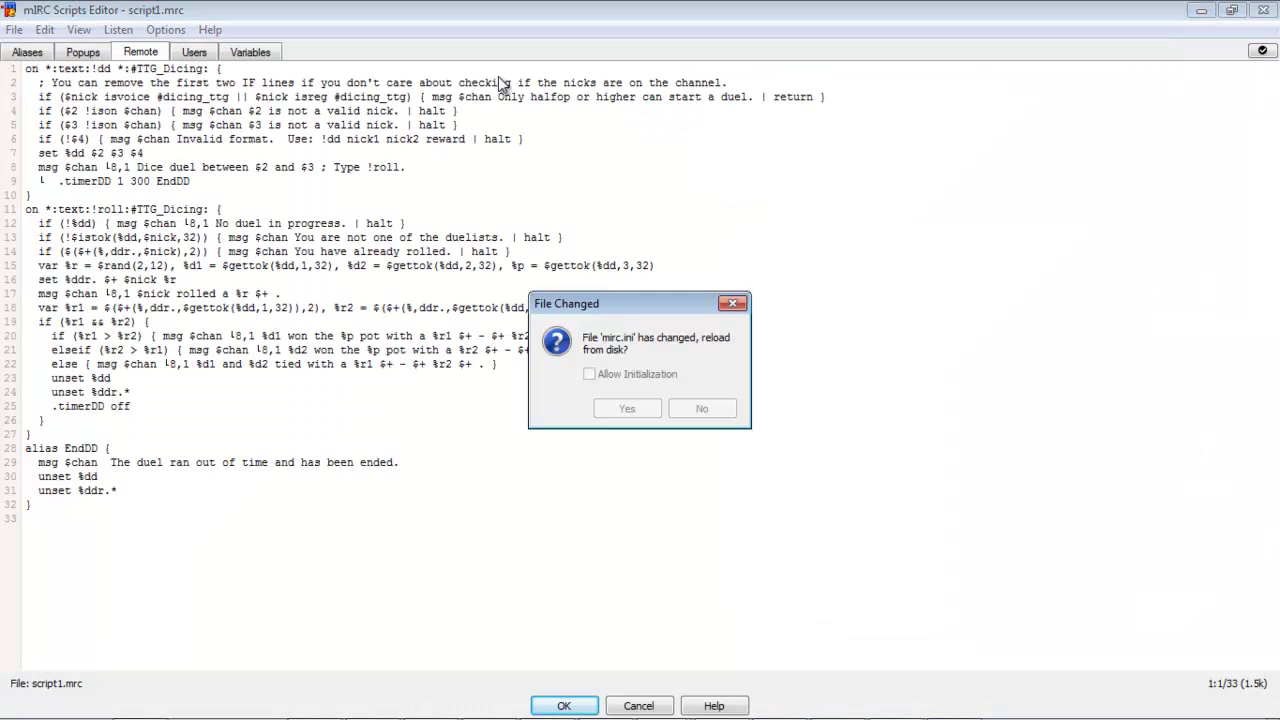
{"action": "left_click", "coordinate": [688, 412]}
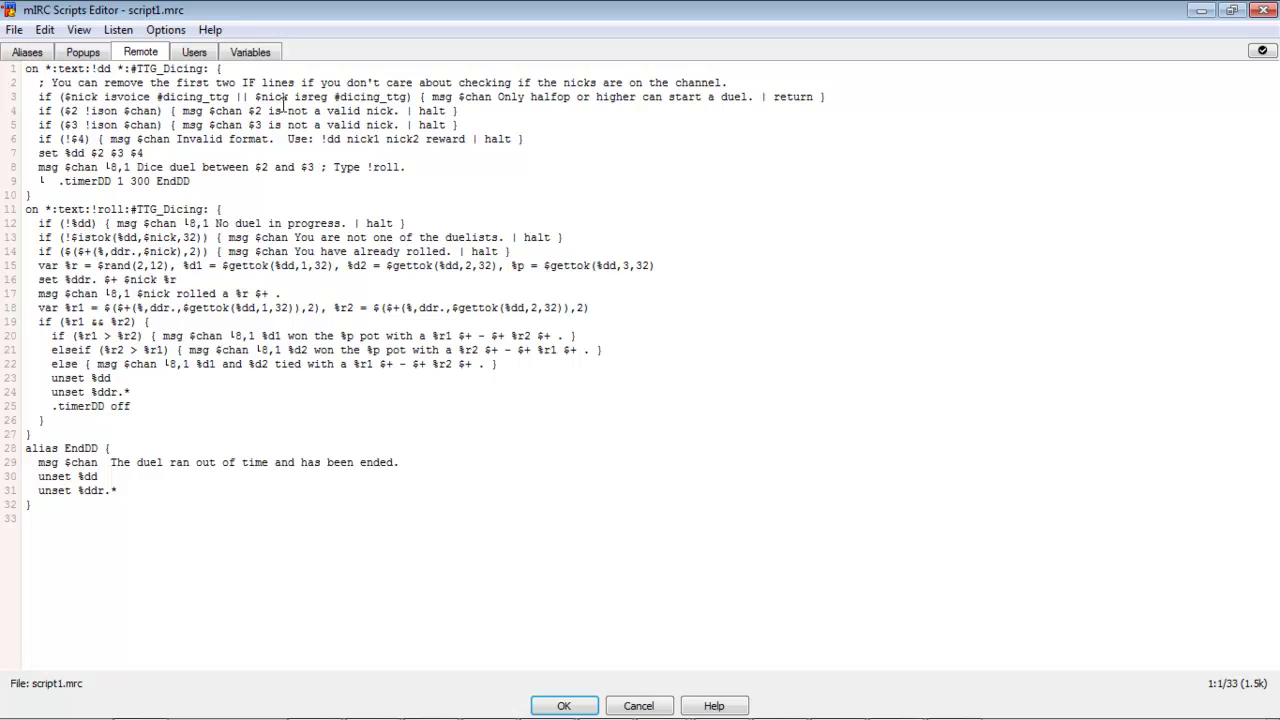
{"action": "left_click_drag", "start_coordinate": [203, 70], "coordinate": [137, 70]}
{"action": "type", "text": "ooosgdoad"}
{"action": "left_click_drag", "start_coordinate": [205, 209], "coordinate": [142, 209]}
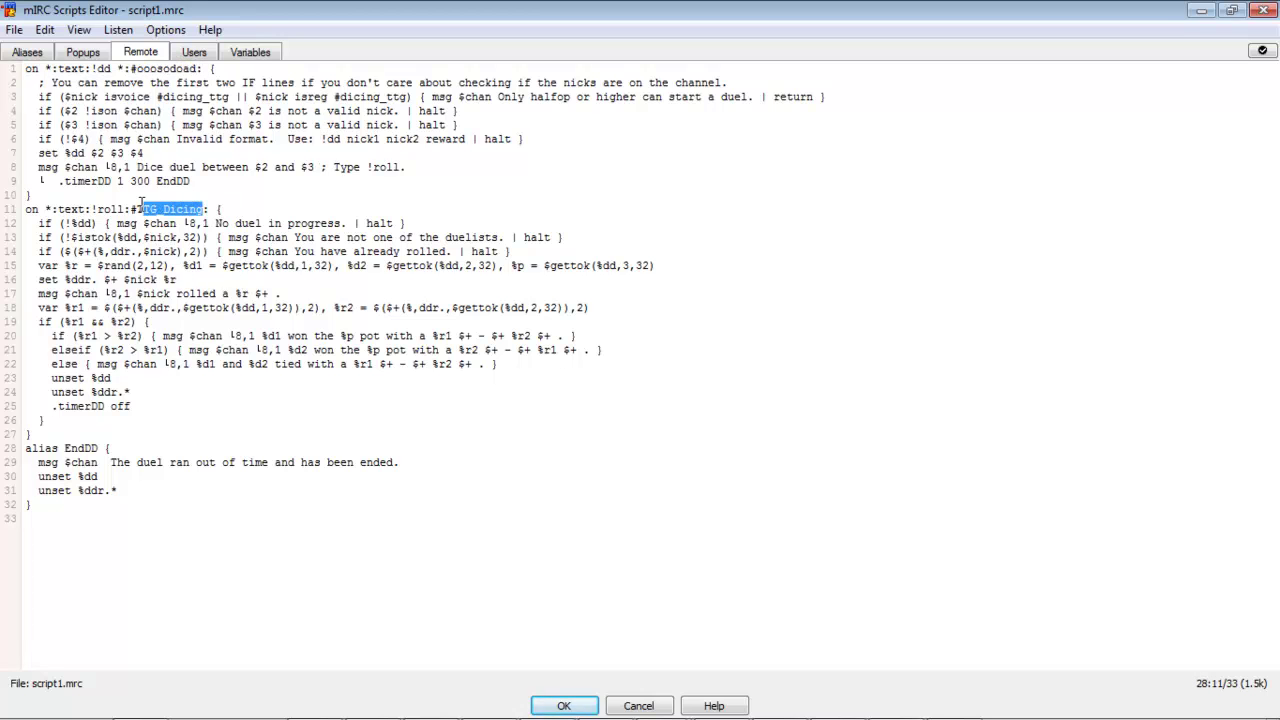
{"action": "key", "text": "ctrl+v"}
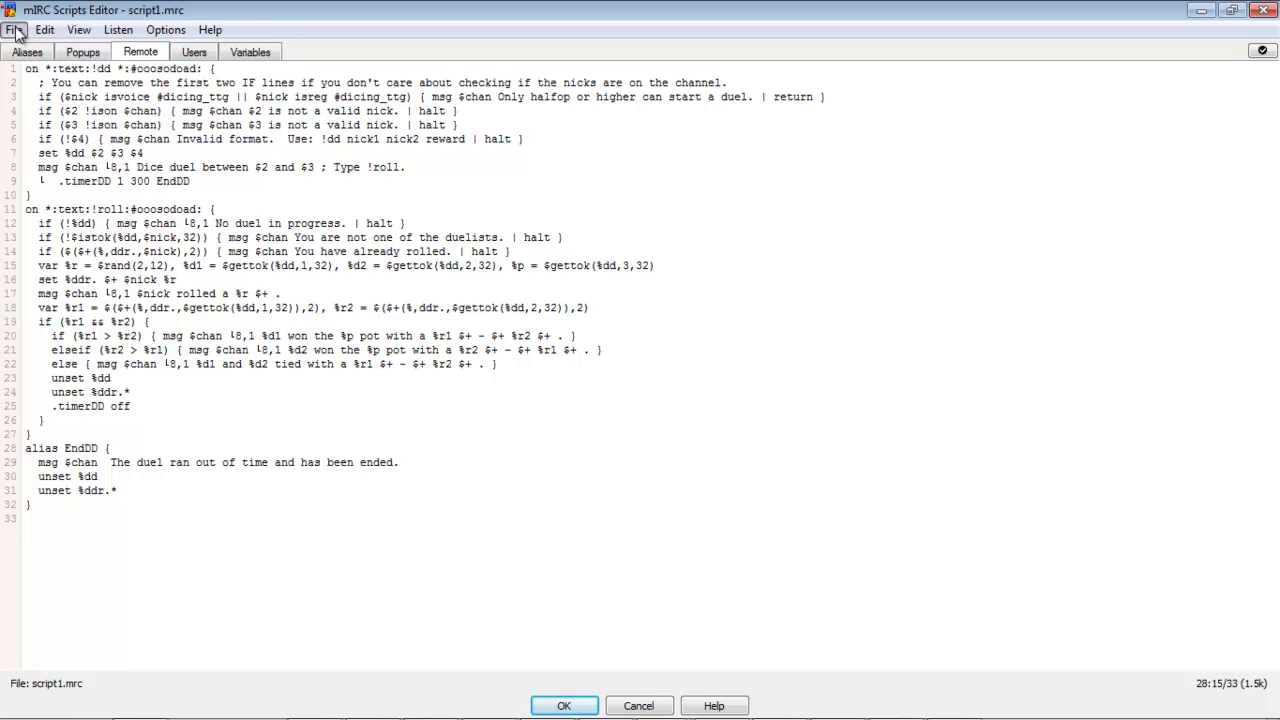
Step: Save script1.mrc and close the Scripts Editor with OK
{"action": "left_click", "coordinate": [14, 29]}
{"action": "left_click", "coordinate": [62, 124]}
{"action": "left_click", "coordinate": [677, 414]}
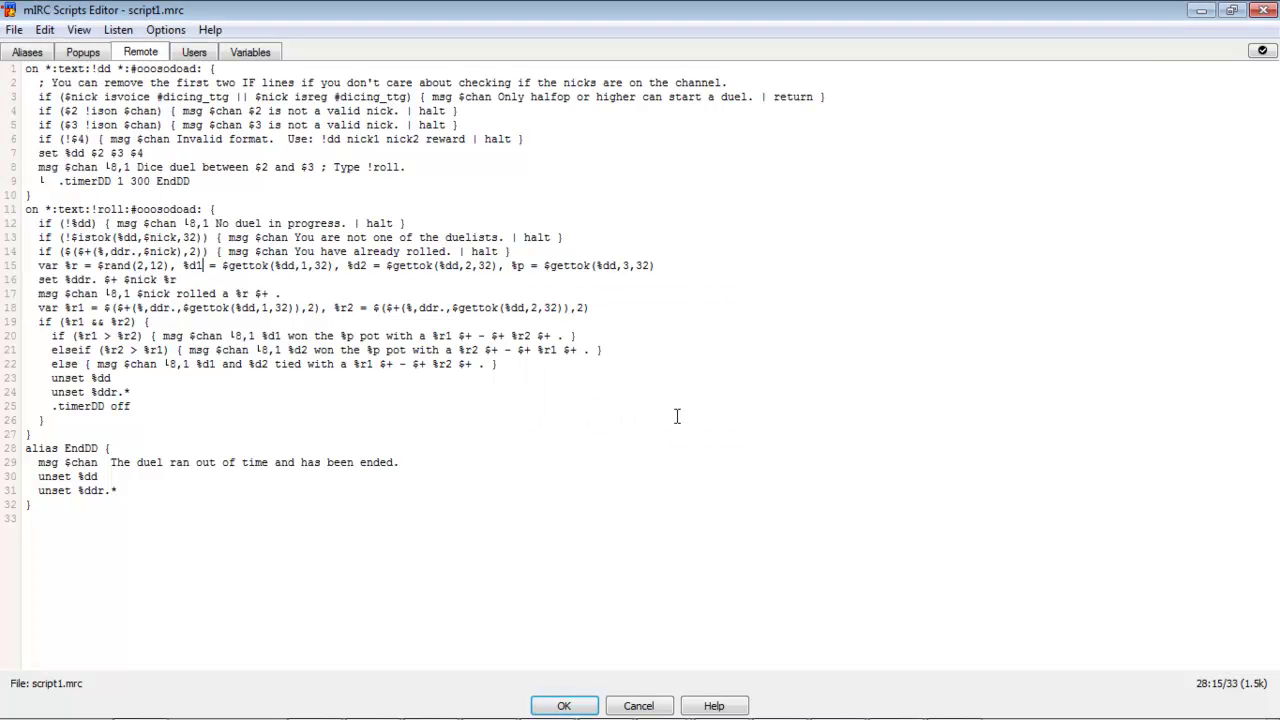
{"action": "left_click", "coordinate": [564, 706]}
{"action": "left_click", "coordinate": [240, 391]}
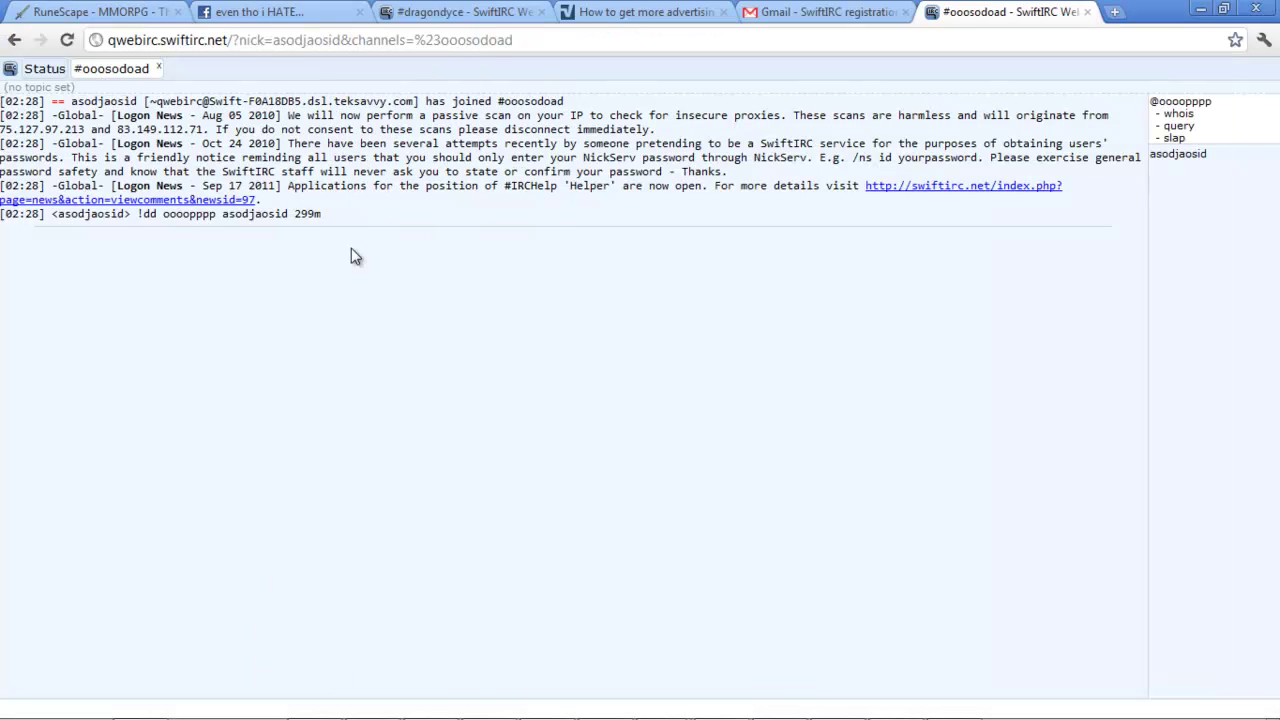
Step: Copy the earlier !dd duel line and resend it in #ooosodoad
{"action": "left_click_drag", "start_coordinate": [347, 215], "coordinate": [137, 219]}
{"action": "key", "text": "ctrl+c"}
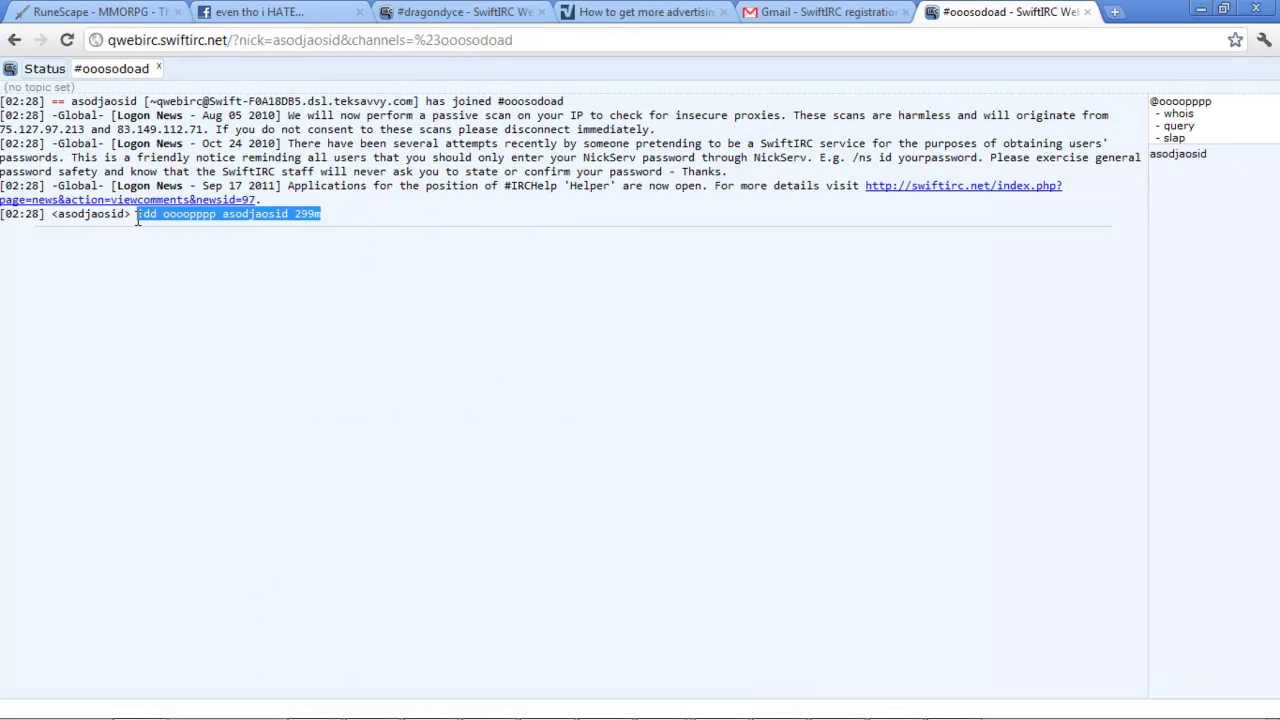
{"action": "left_click", "coordinate": [257, 706]}
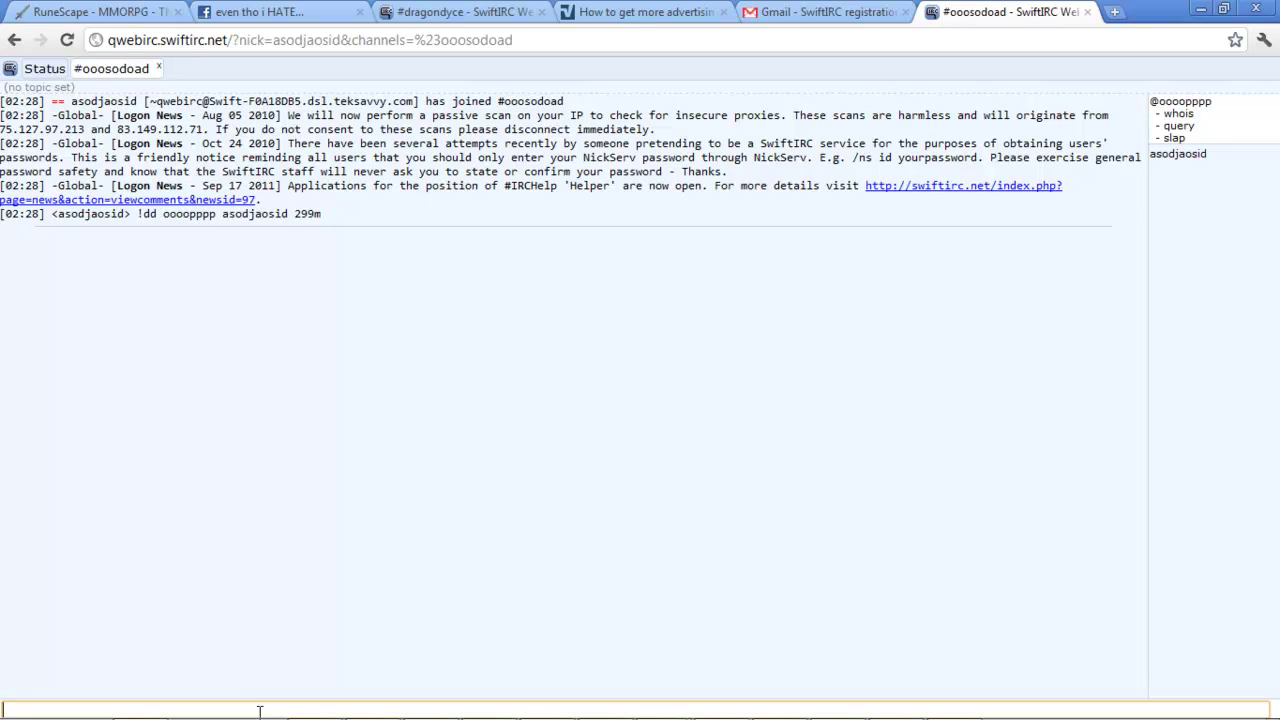
{"action": "key", "text": "ctrl+v"}
{"action": "key", "text": "Return"}
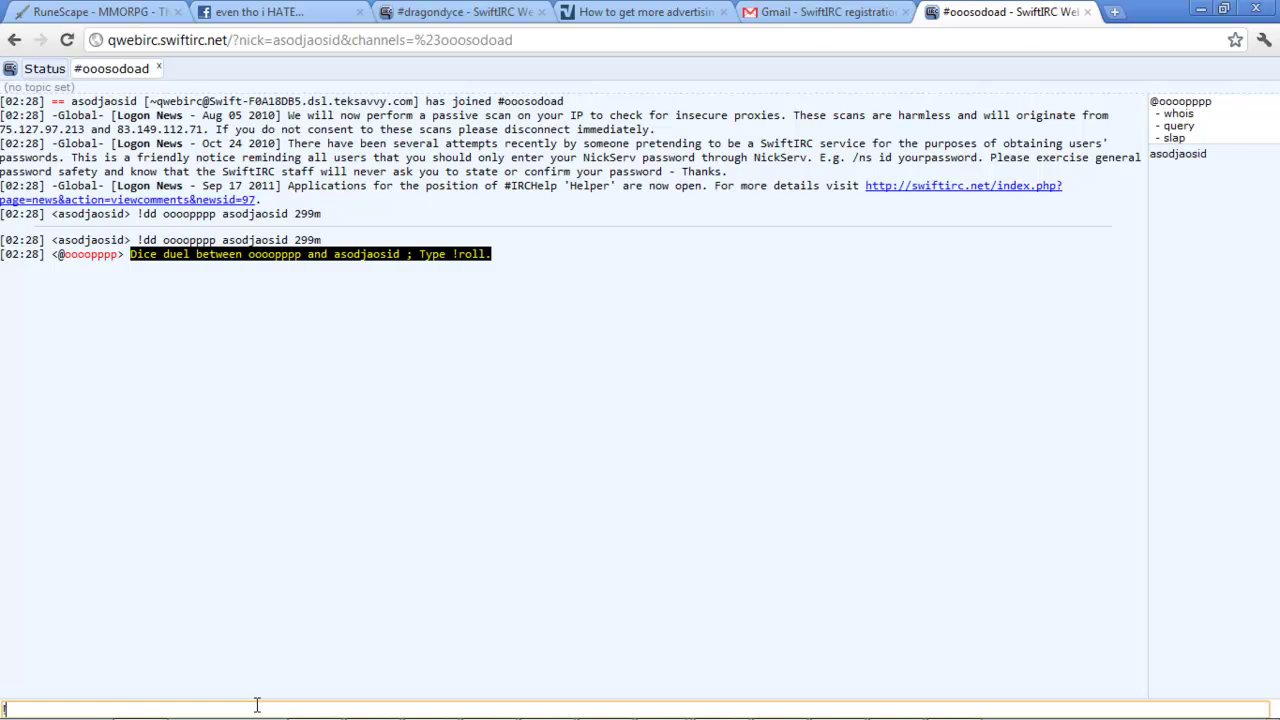
Step: Send !roll and confirm the bot reports a roll of 11
{"action": "type", "text": "!roll"}
{"action": "key", "text": "Return"}
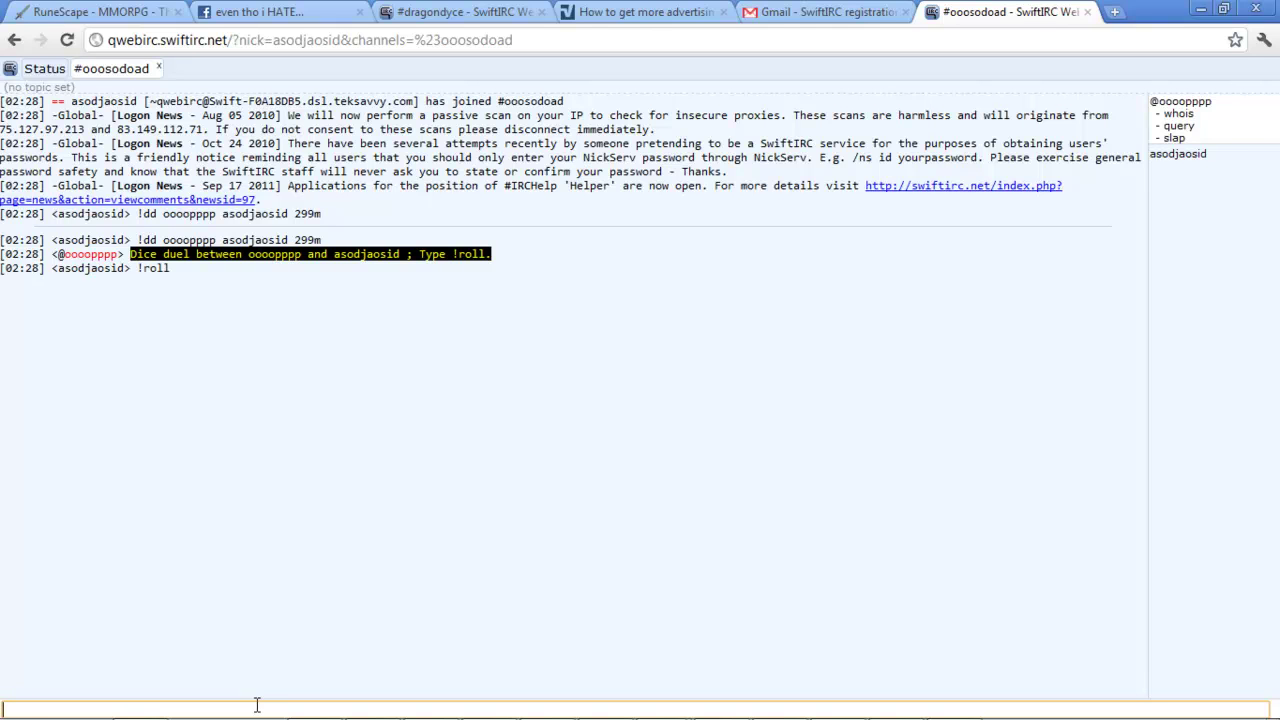
{"action": "left_click_drag", "start_coordinate": [256, 285], "coordinate": [362, 316]}
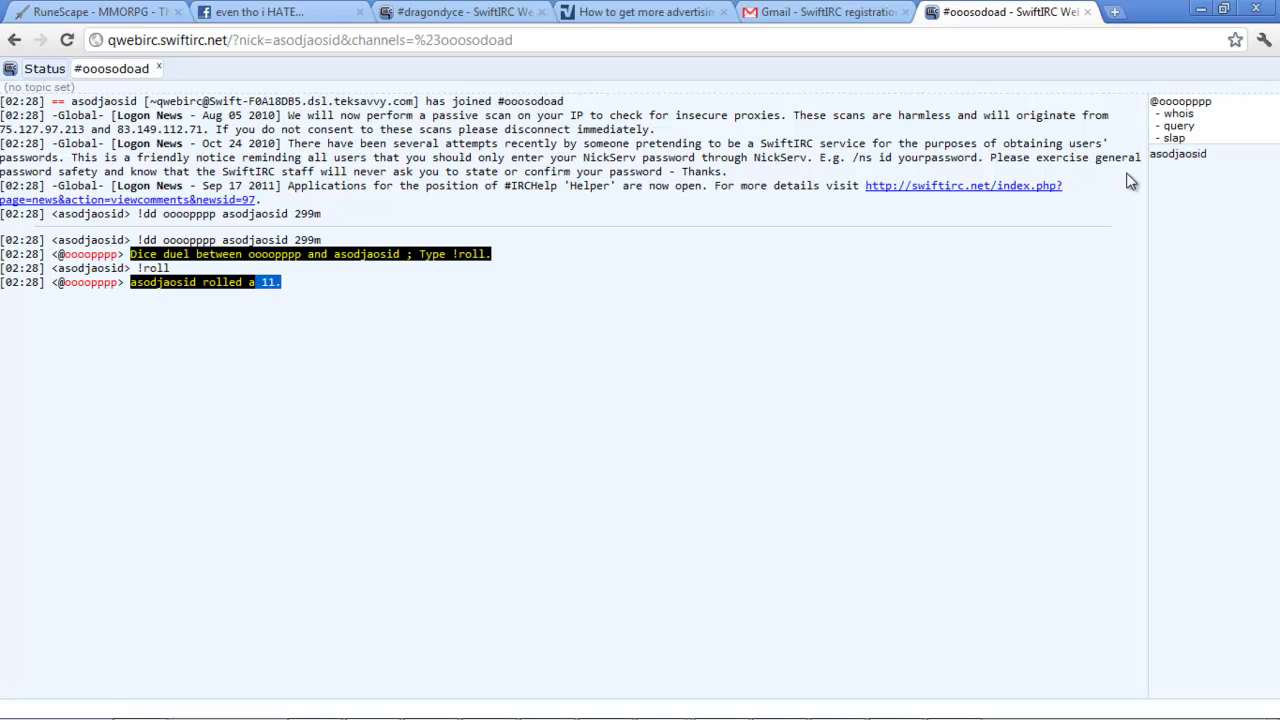
{"action": "left_click", "coordinate": [1176, 103]}
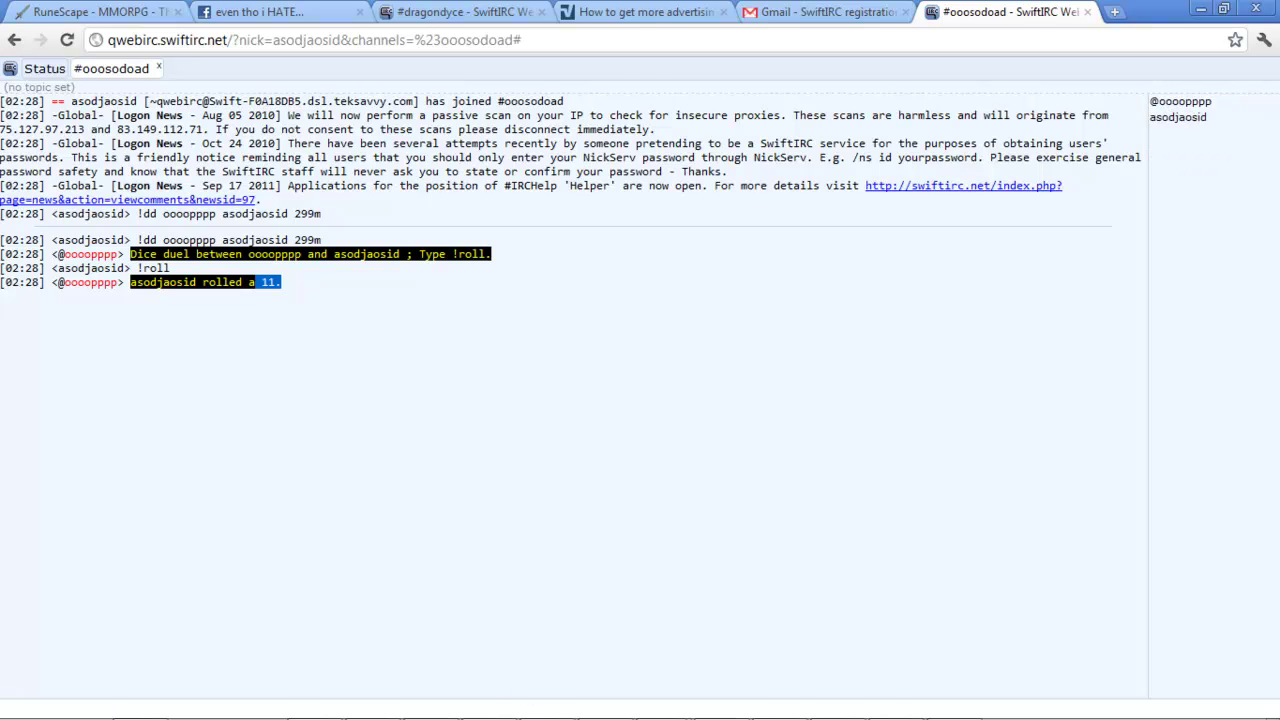
Step: Decline reloading the changed settings file and post !roll to #ooosodoad from mIRC
{"action": "left_click", "coordinate": [664, 701]}
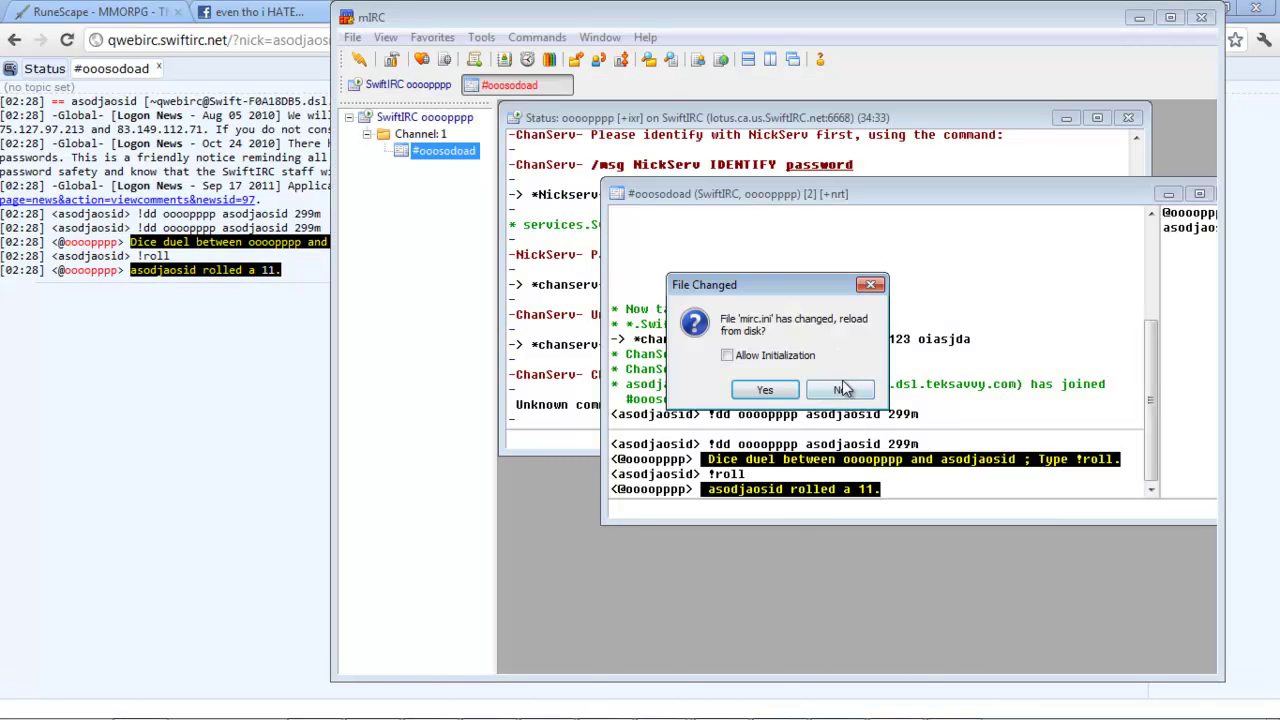
{"action": "left_click", "coordinate": [841, 389]}
{"action": "type", "text": "!r"}
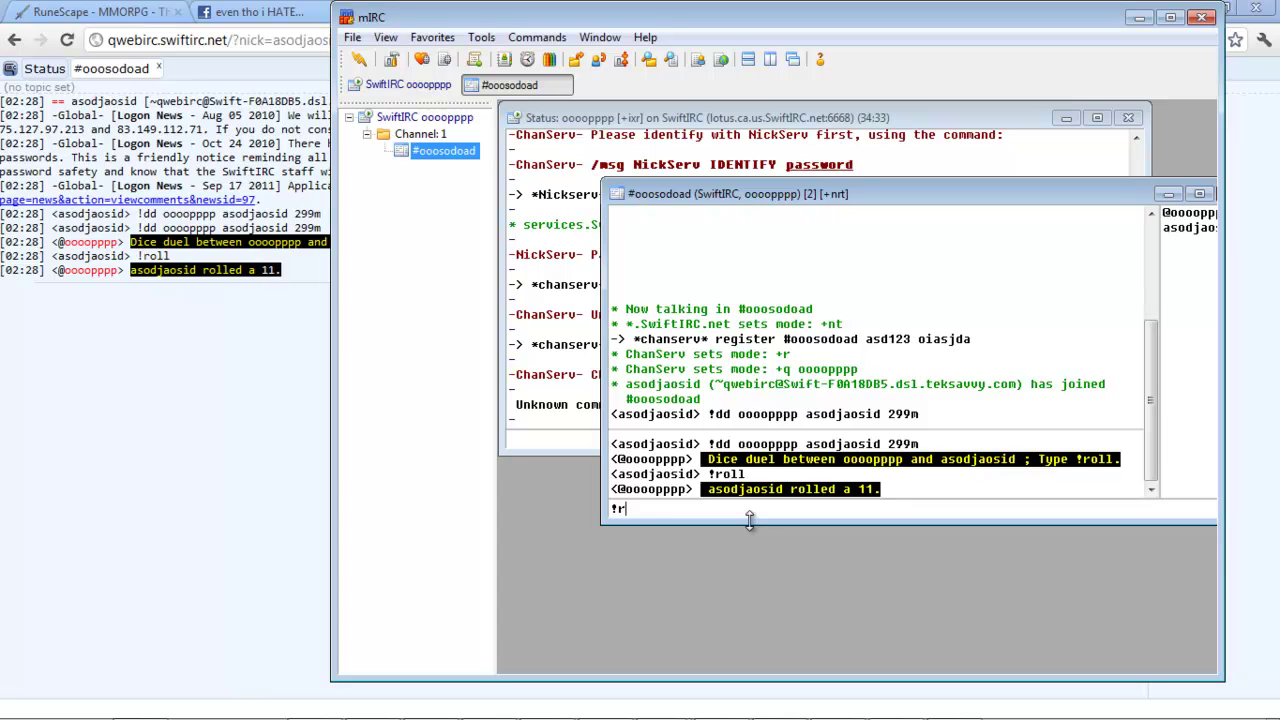
{"action": "type", "text": "oll"}
{"action": "key", "text": "Return"}
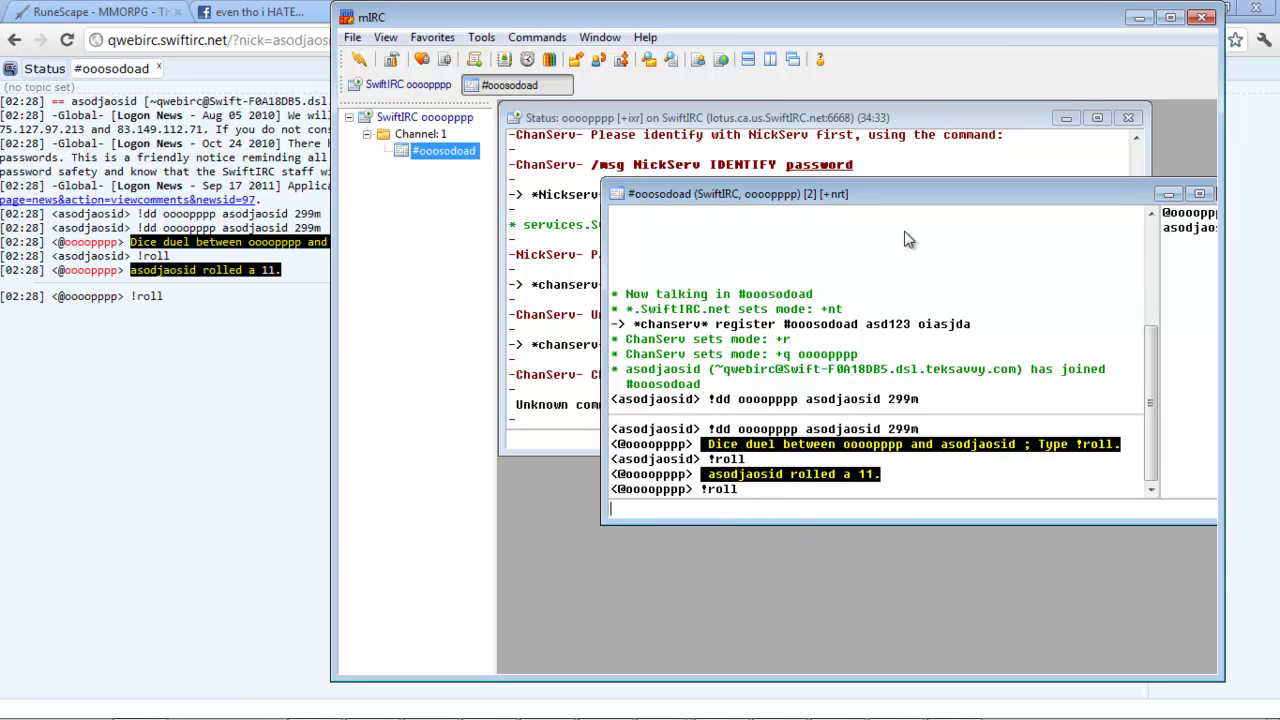
Step: In the qwebirc web client, slap a user from the nick list, then select chat lines in #dragondyce
{"action": "left_click", "coordinate": [1139, 18]}
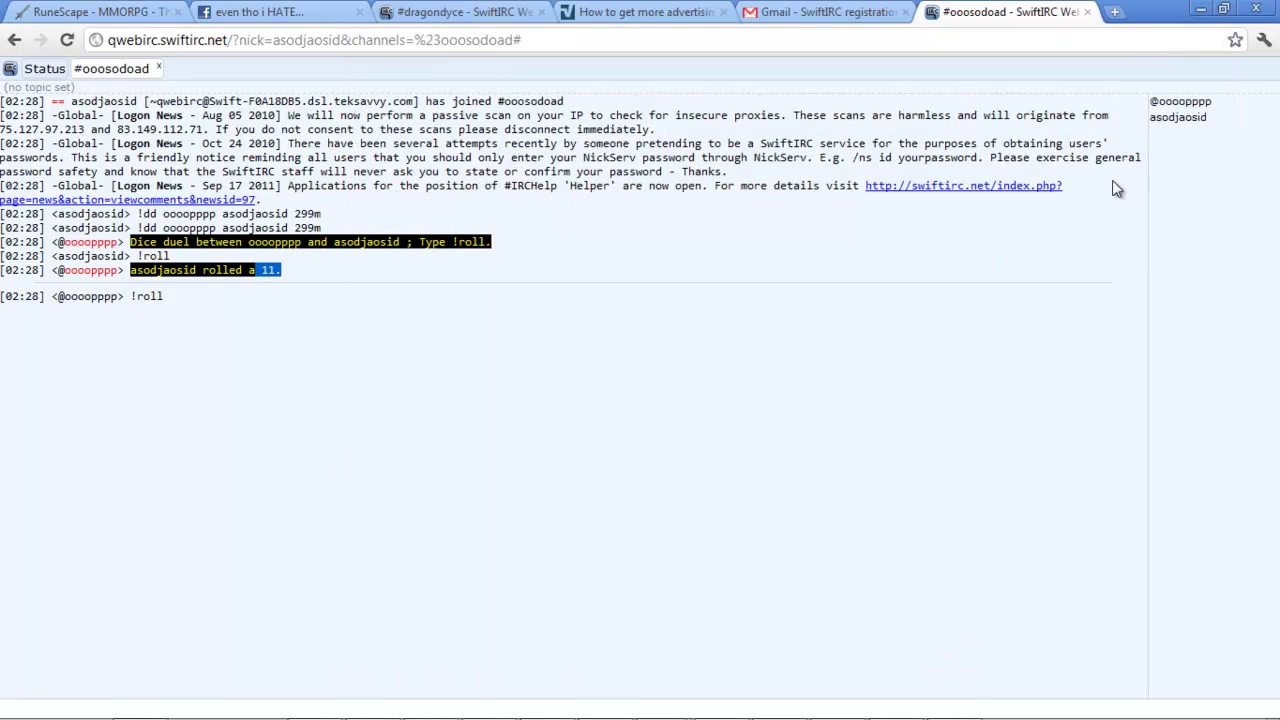
{"action": "left_click", "coordinate": [1183, 104]}
{"action": "left_click", "coordinate": [1174, 142]}
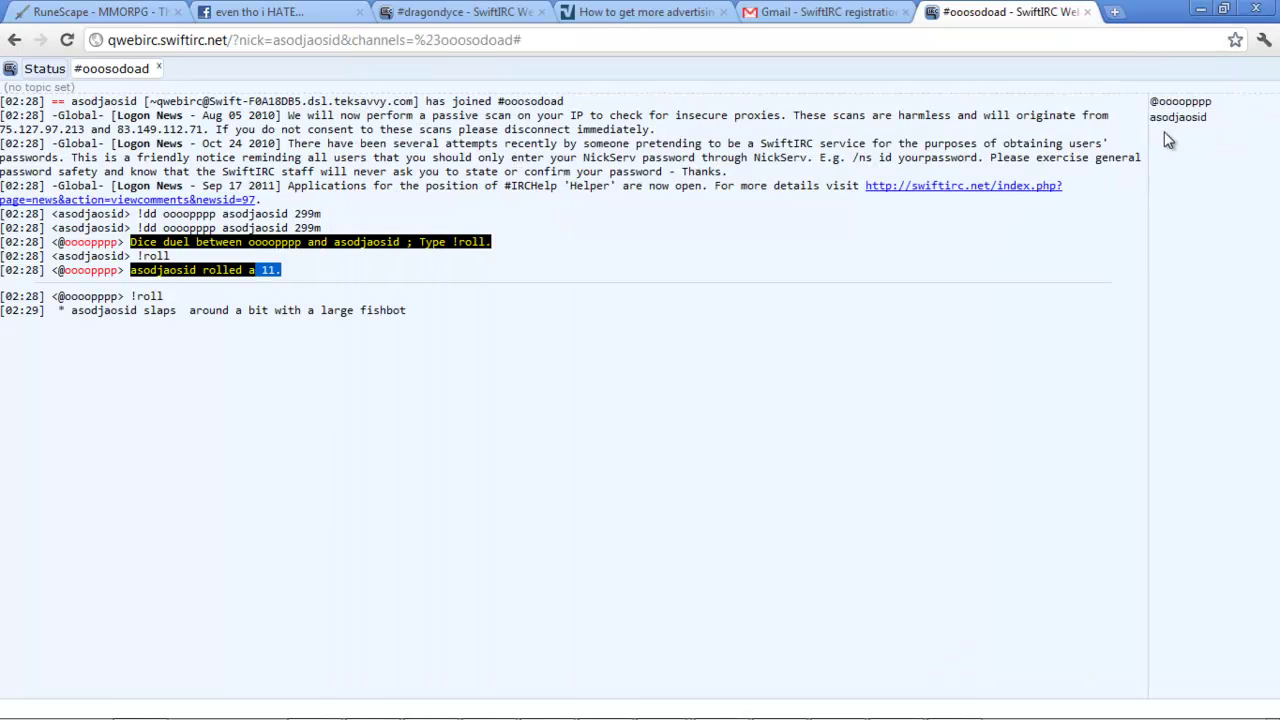
{"action": "left_click", "coordinate": [1170, 117]}
{"action": "left_click", "coordinate": [1110, 178]}
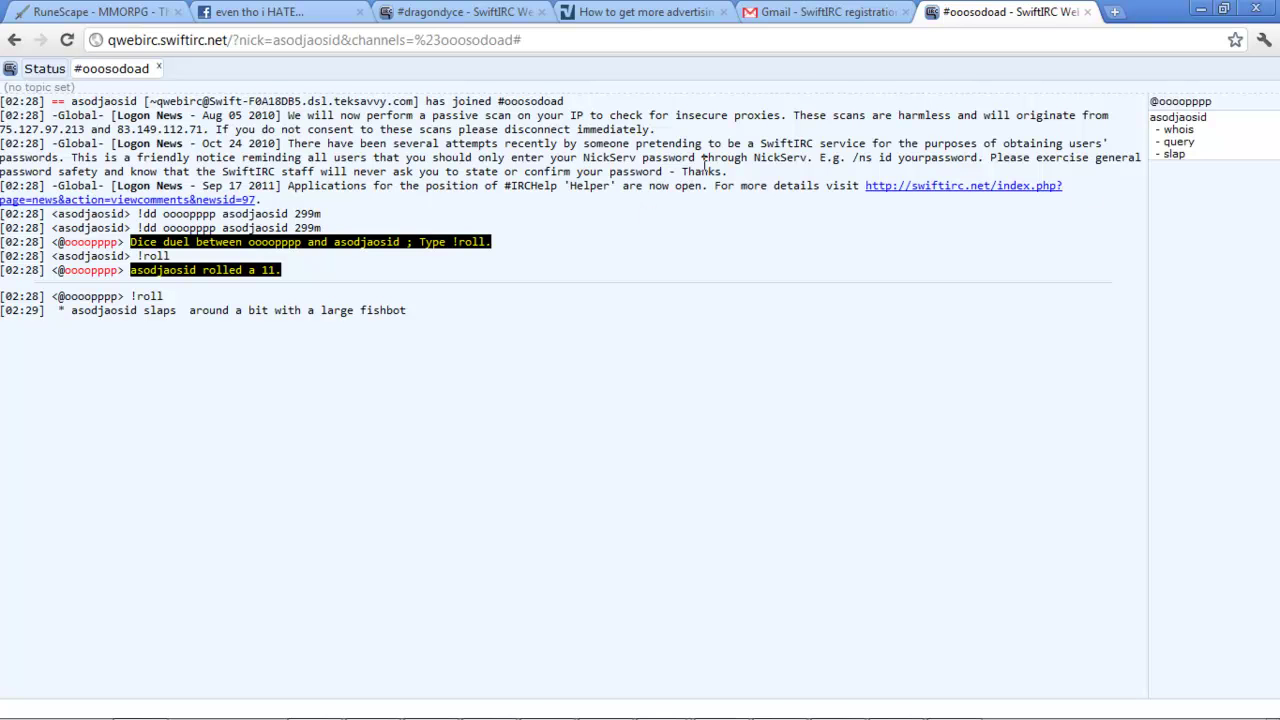
{"action": "left_click", "coordinate": [463, 12]}
{"action": "left_click_drag", "start_coordinate": [315, 326], "coordinate": [264, 176]}
Step: Return to the advertising thread and scroll it to reach the Dragon Dyce forum home page
{"action": "left_click", "coordinate": [645, 12]}
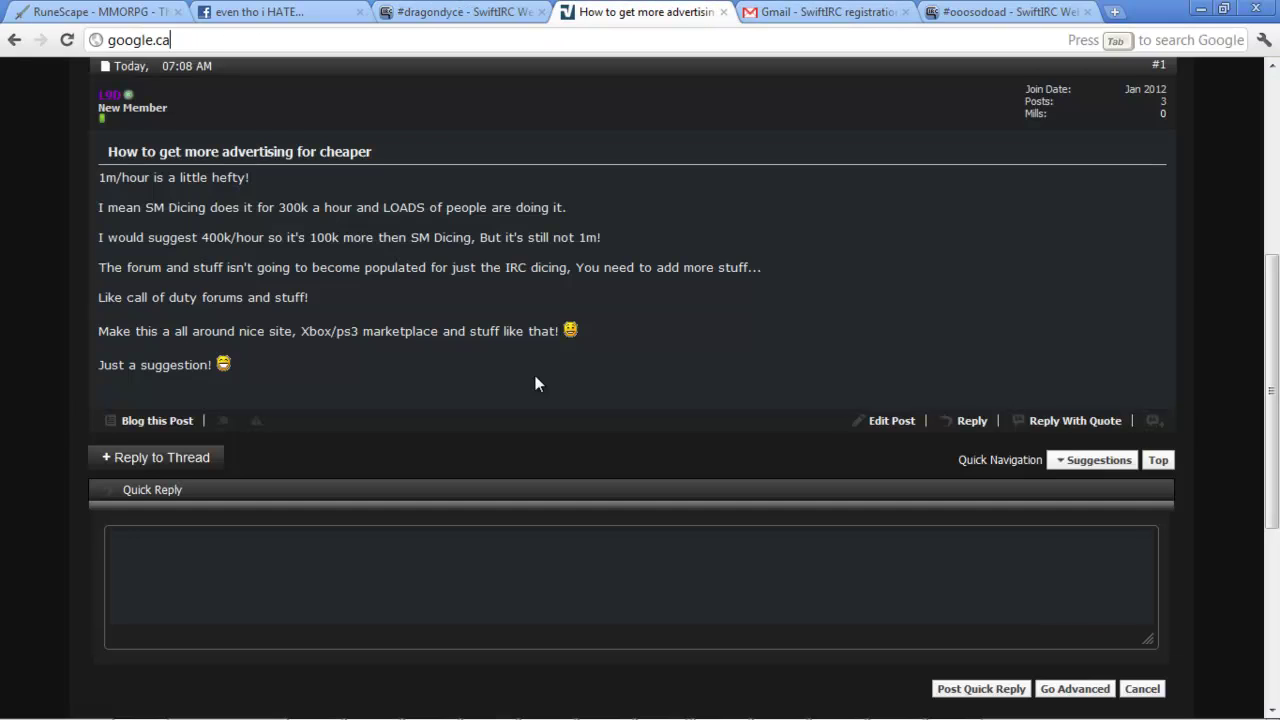
{"action": "left_click_drag", "start_coordinate": [1272, 390], "coordinate": [1270, 210]}
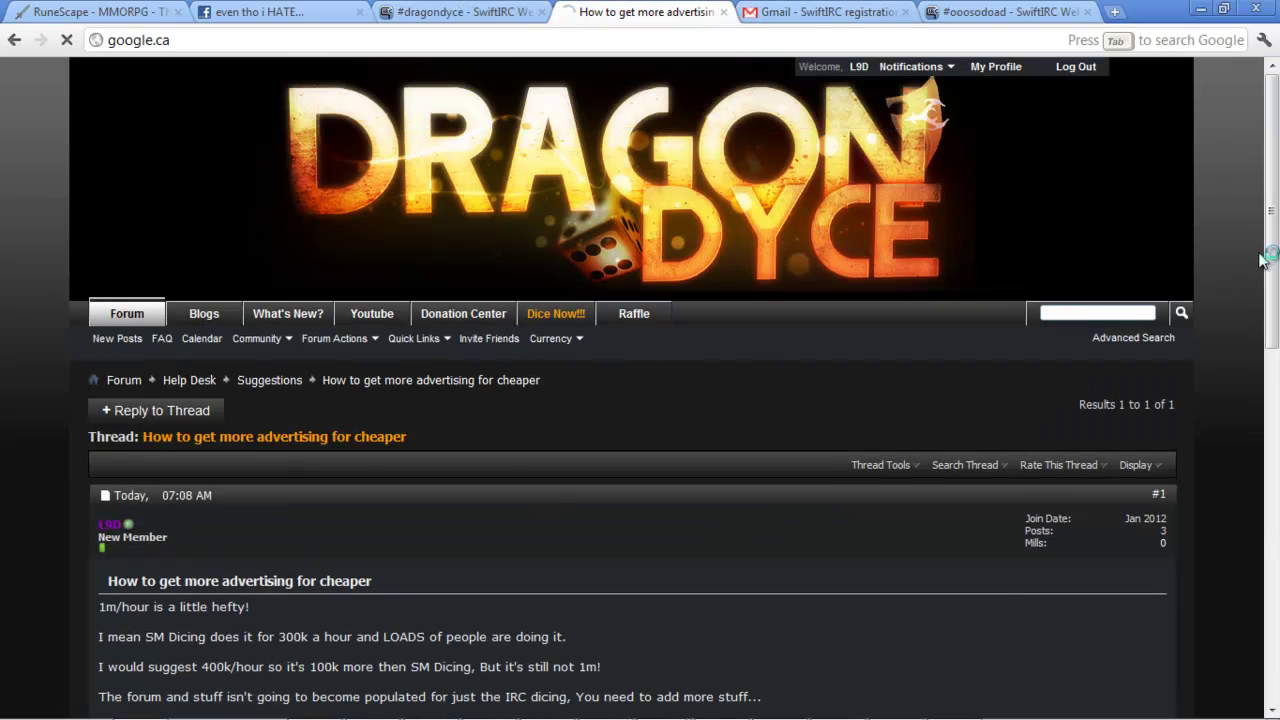
{"action": "scroll", "coordinate": [1262, 258], "scroll_direction": "down", "scroll_amount": 5}
{"action": "scroll", "coordinate": [1272, 97], "scroll_direction": "up", "scroll_amount": 5}
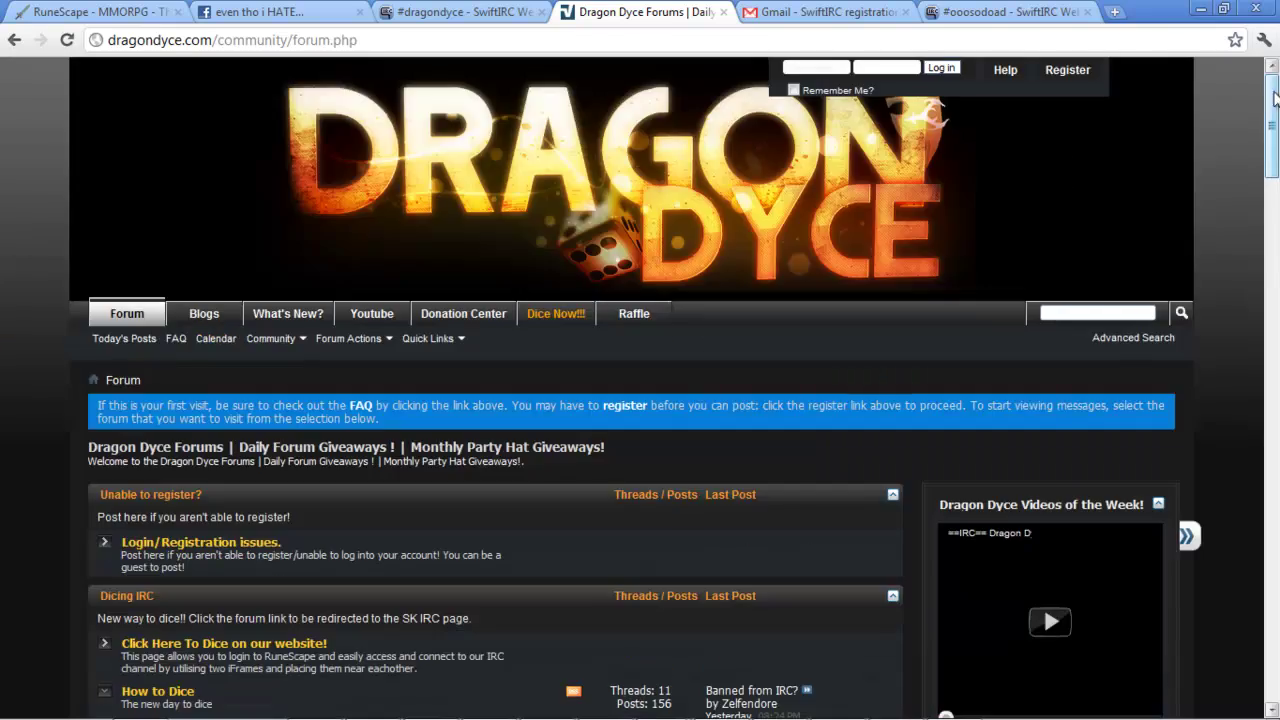
{"action": "left_click_drag", "start_coordinate": [1274, 97], "coordinate": [1276, 137]}
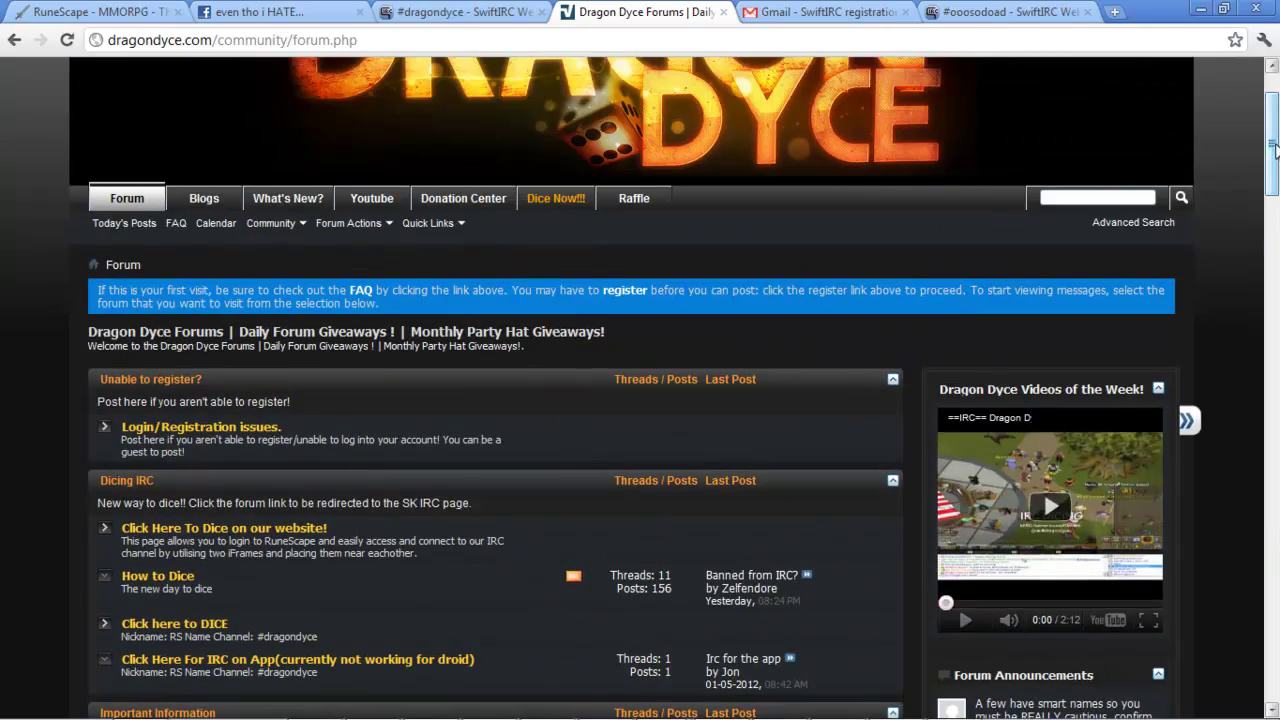
Step: Minimize Chrome, briefly restore mIRC, then hide all windows to show the bare Windows desktop
{"action": "left_click", "coordinate": [1203, 9]}
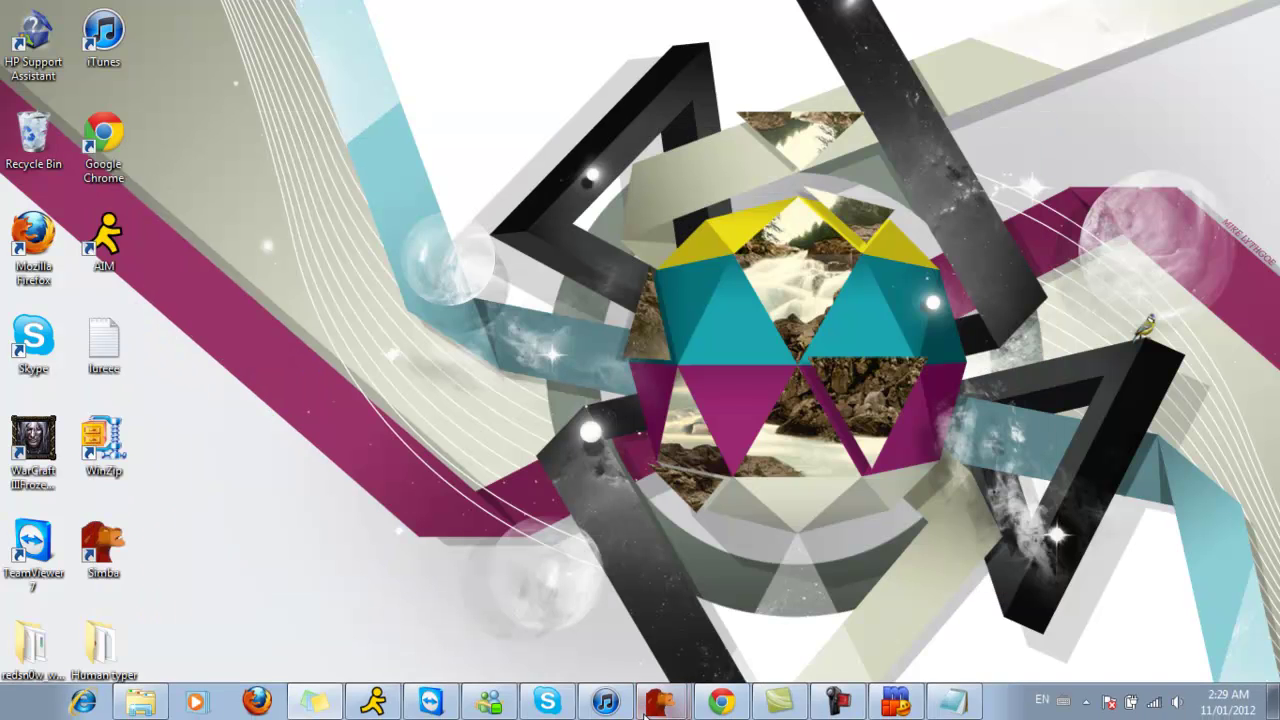
{"action": "left_click", "coordinate": [660, 703]}
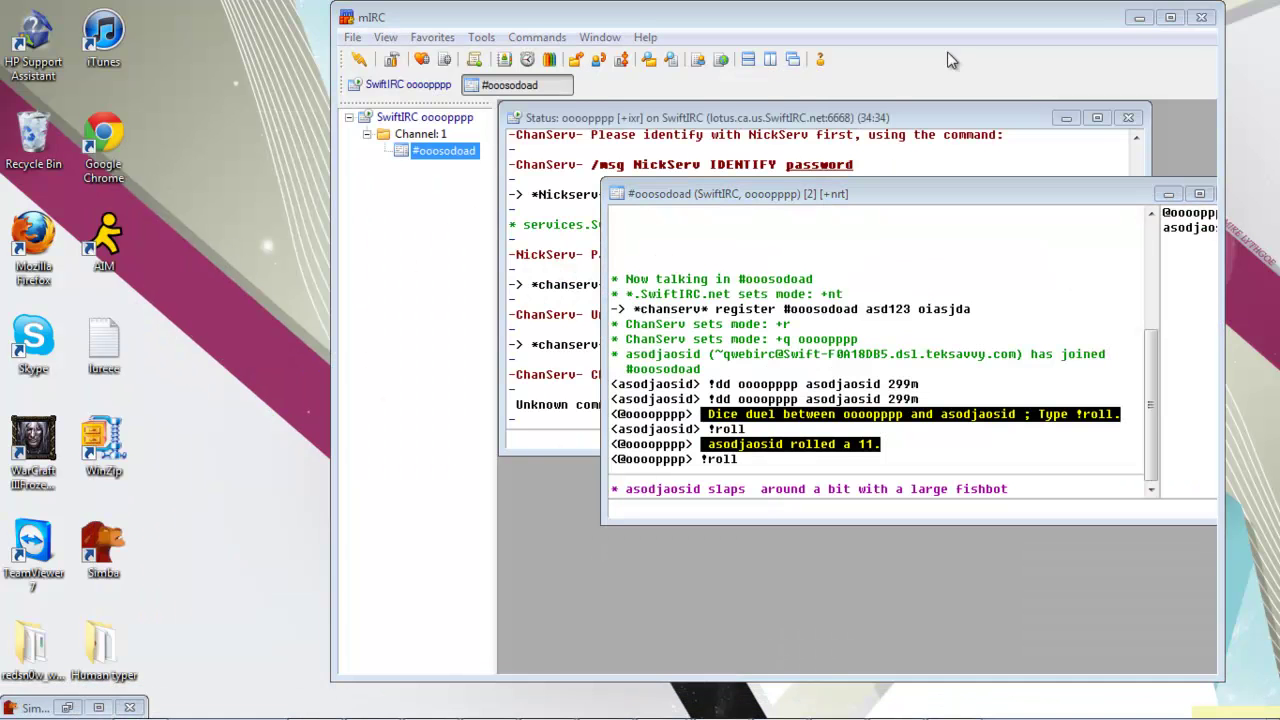
{"action": "key", "text": "super+d"}
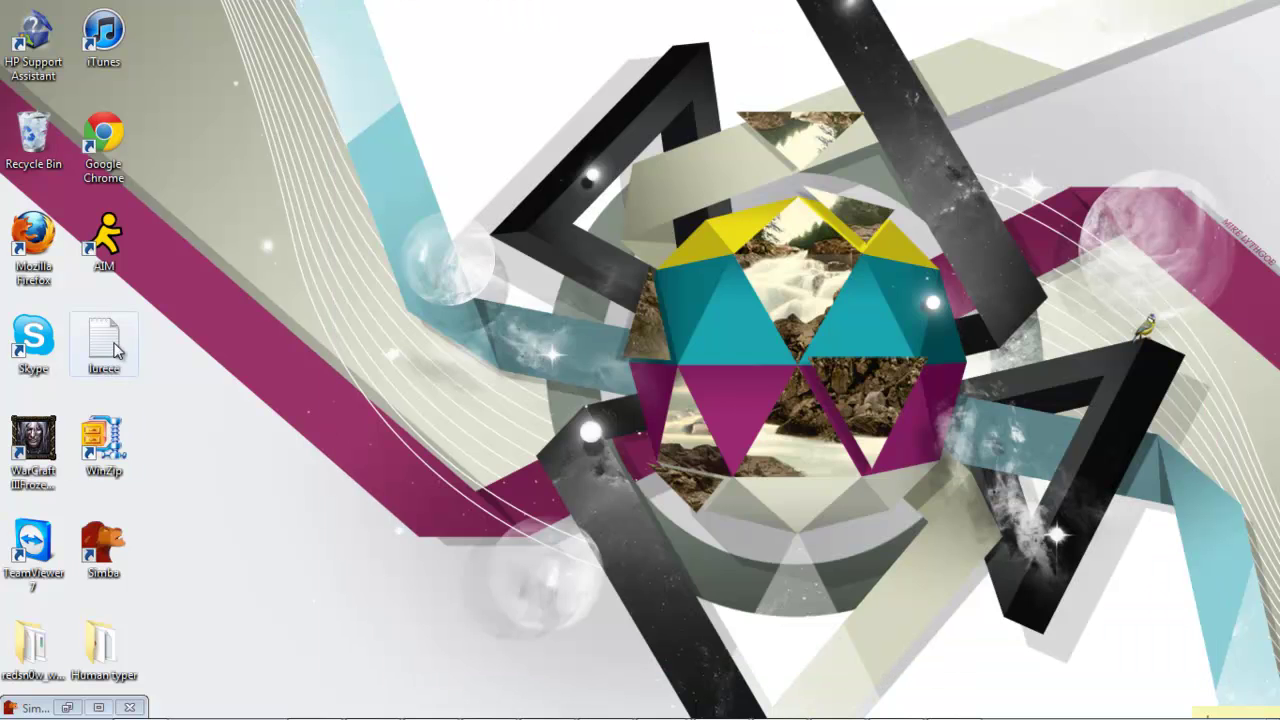
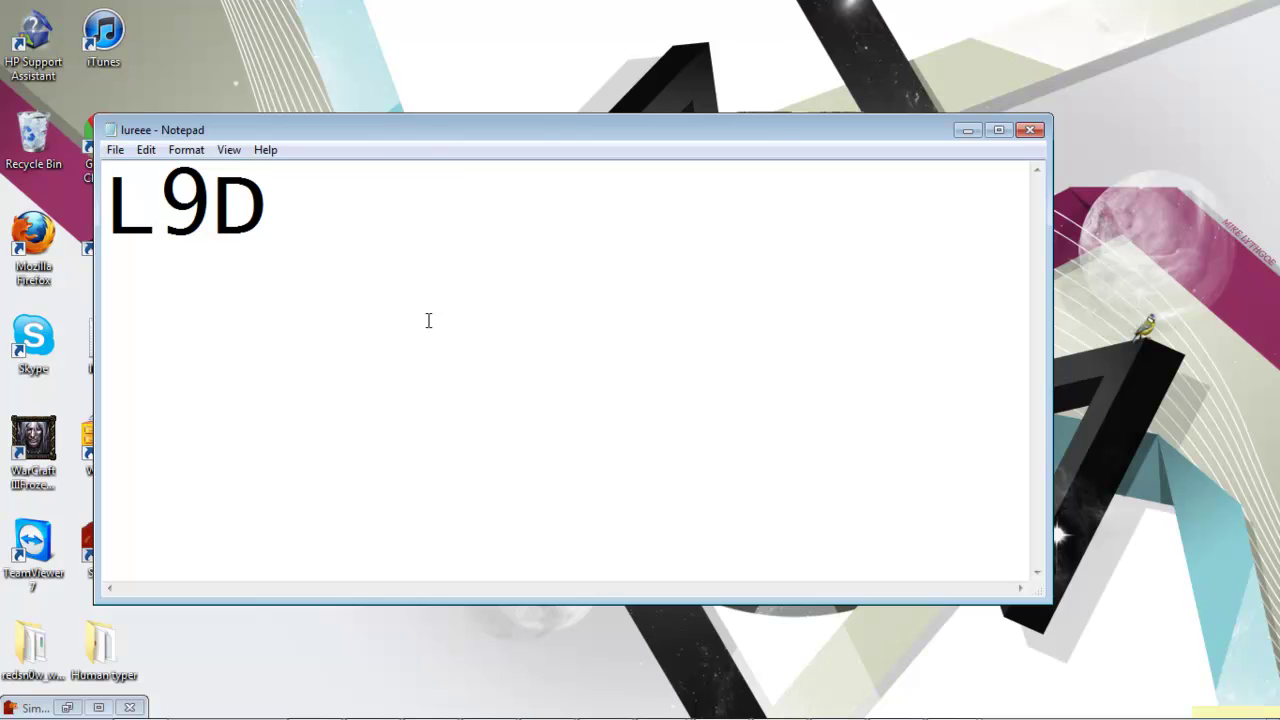
Step: Discard the unsaved L9D note, close Notepad, and return to mIRC's #ooosodoad dice-duel chat
{"action": "key", "text": "ctrl+a"}
{"action": "left_click_drag", "start_coordinate": [423, 131], "coordinate": [351, 128]}
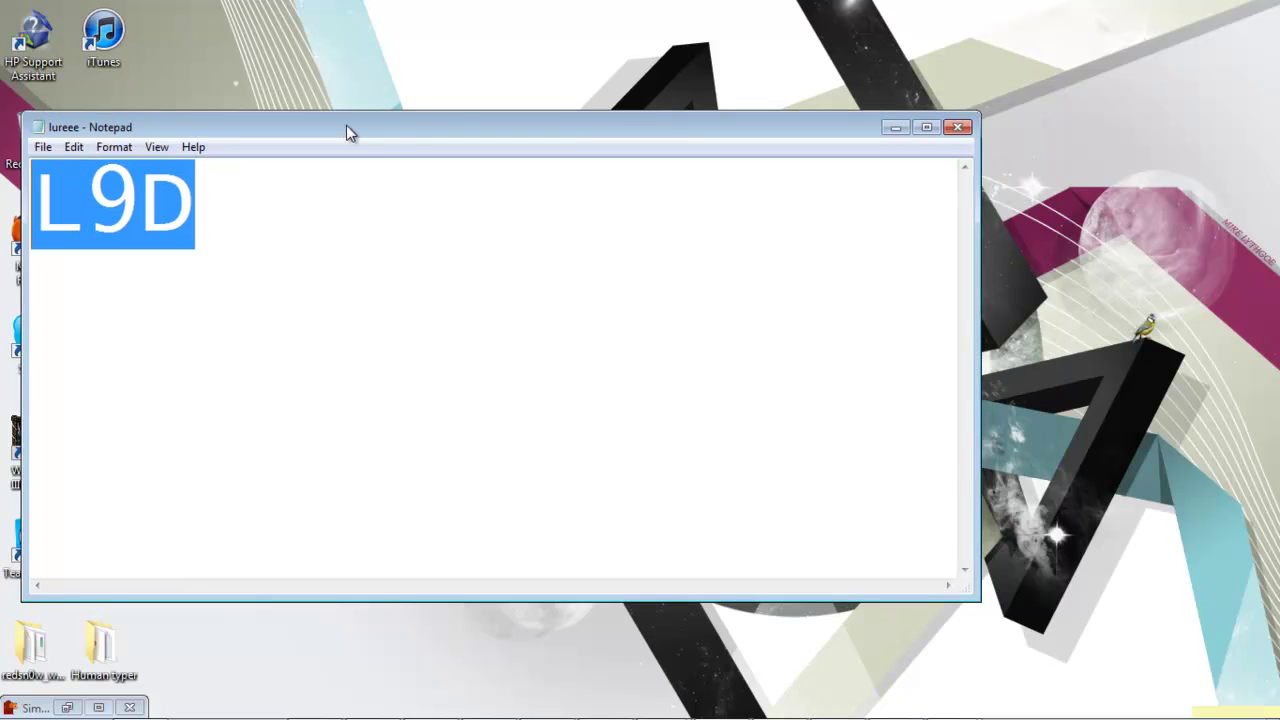
{"action": "left_click", "coordinate": [958, 130]}
{"action": "left_click", "coordinate": [676, 386]}
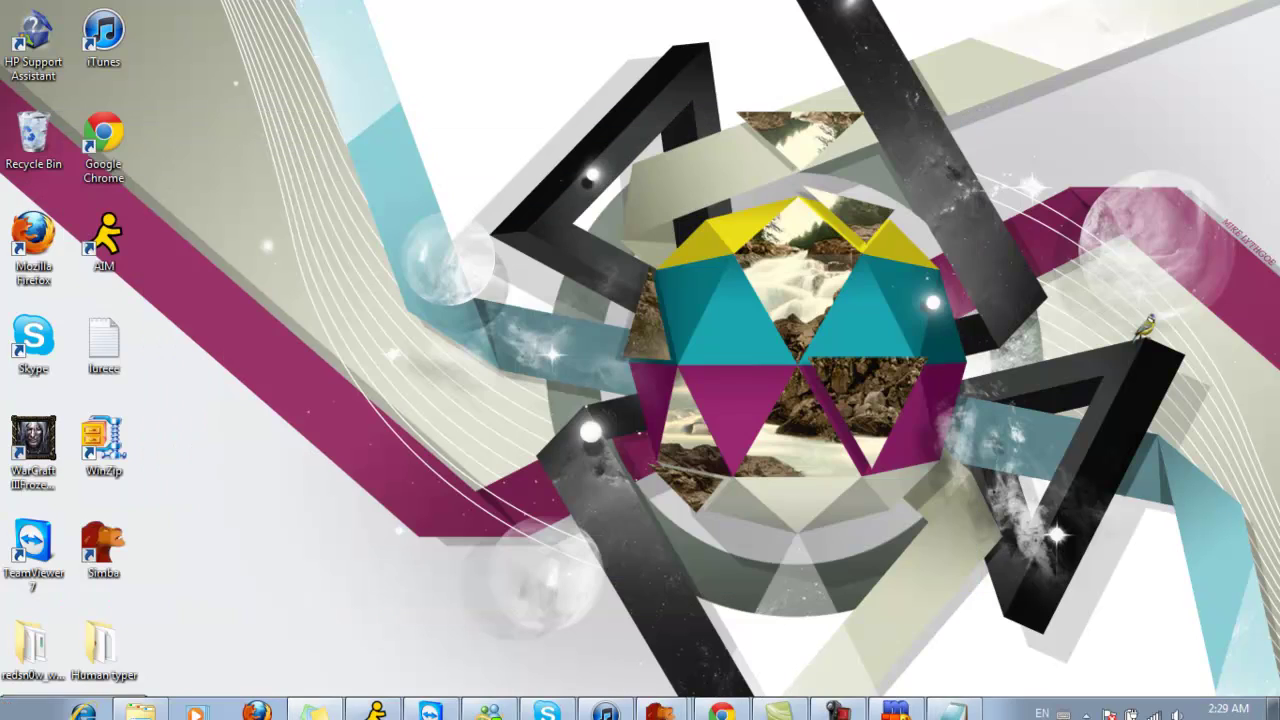
{"action": "left_click", "coordinate": [856, 699]}
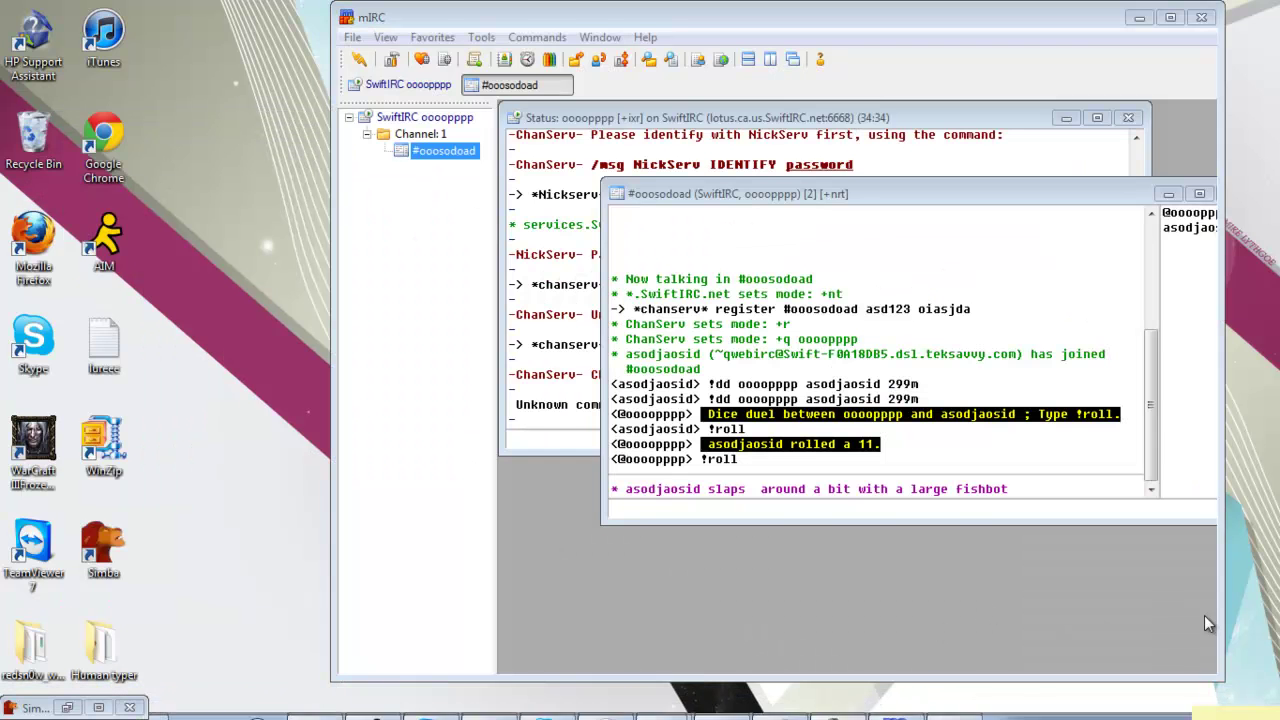